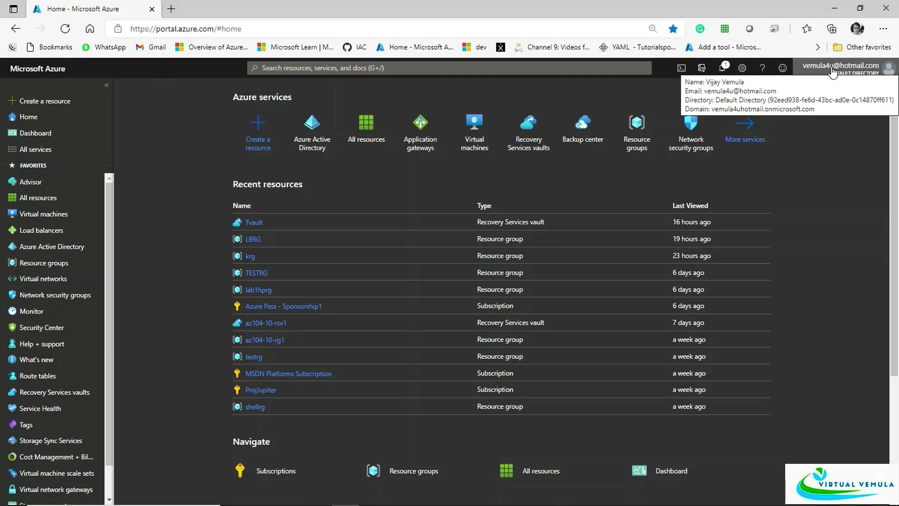
# Open Azure Active Directory, note its onmicrosoft.com primary domain, and go to Users
pyautogui.click(333, 144)
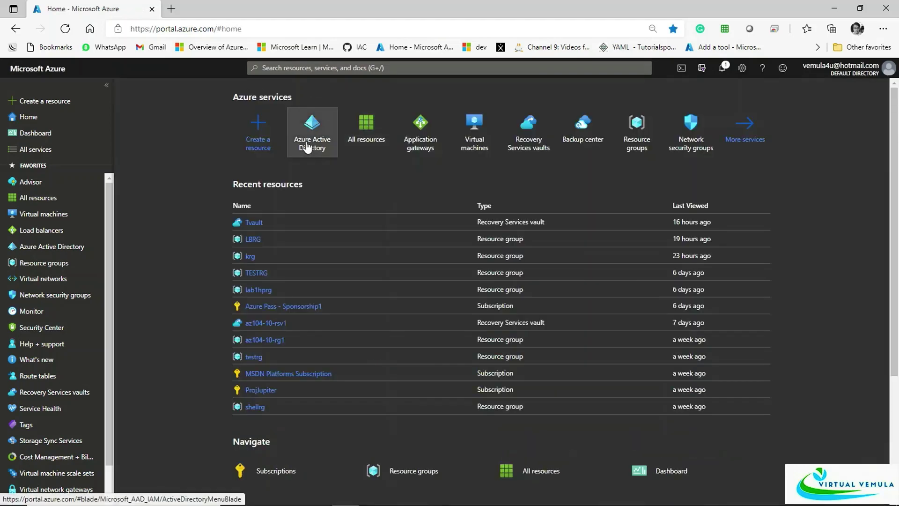
pyautogui.click(307, 148)
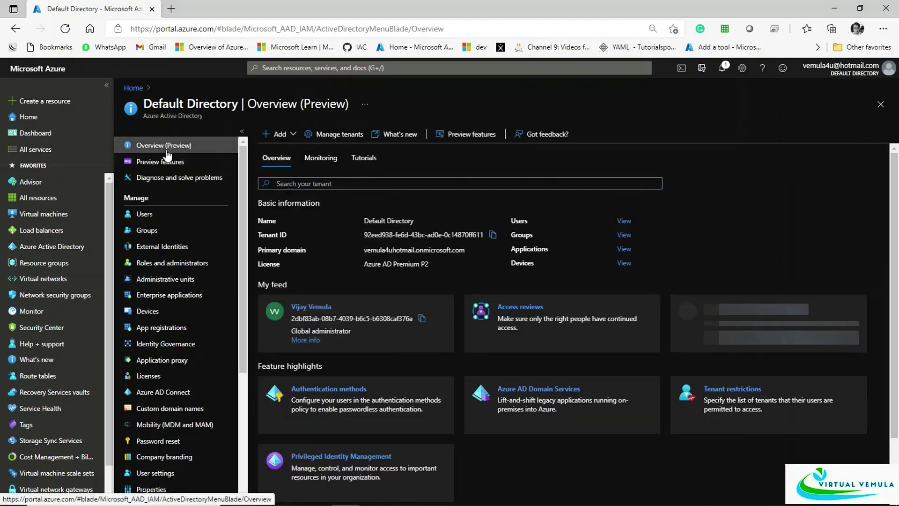
pyautogui.moveTo(357, 251); pyautogui.dragTo(463, 250)
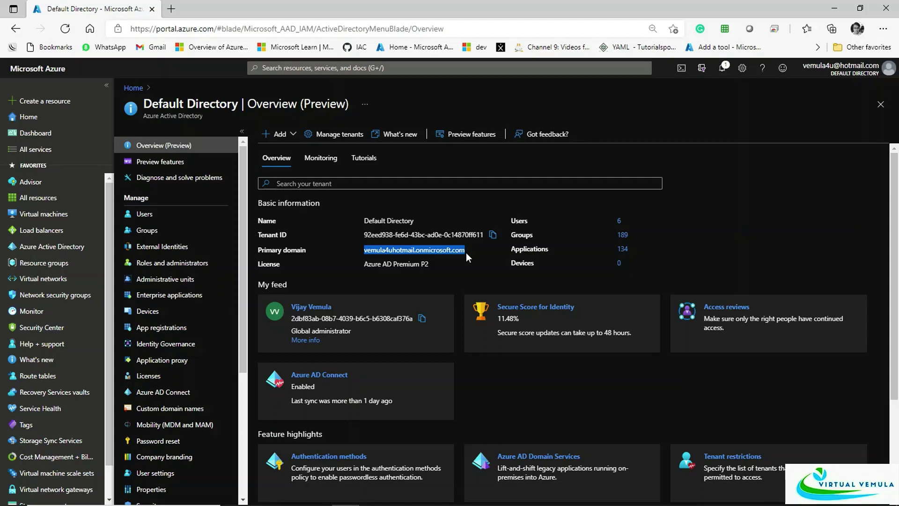
pyautogui.click(188, 215)
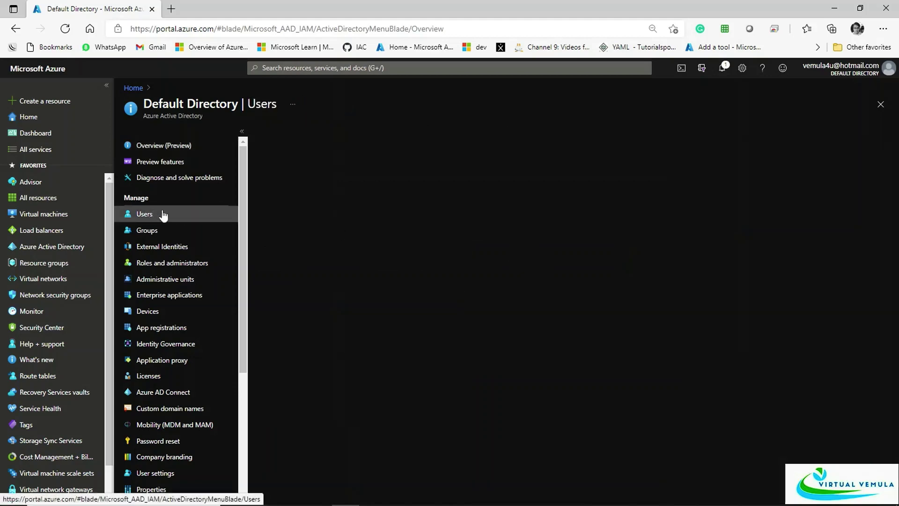
# Check the domains offered for new user names, widen the principal-name column, and return to Default Directory
pyautogui.click(284, 134)
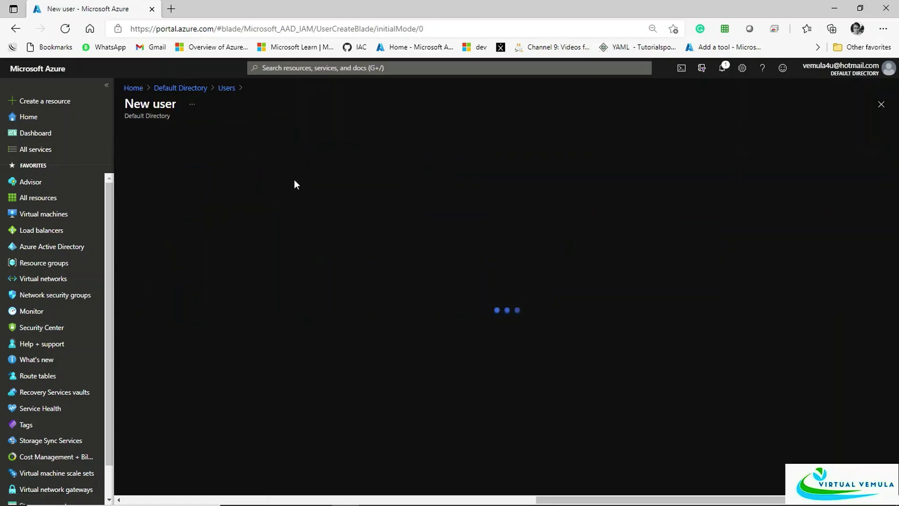
pyautogui.click(414, 324)
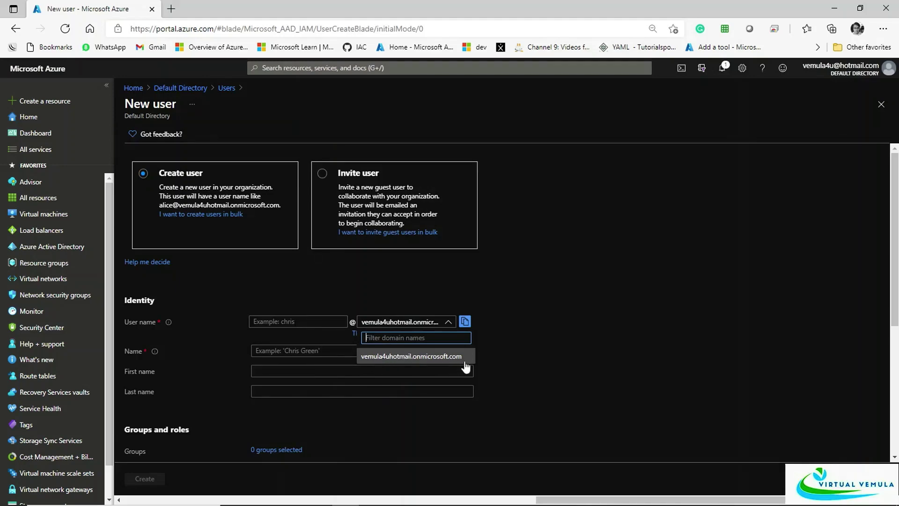
pyautogui.click(226, 88)
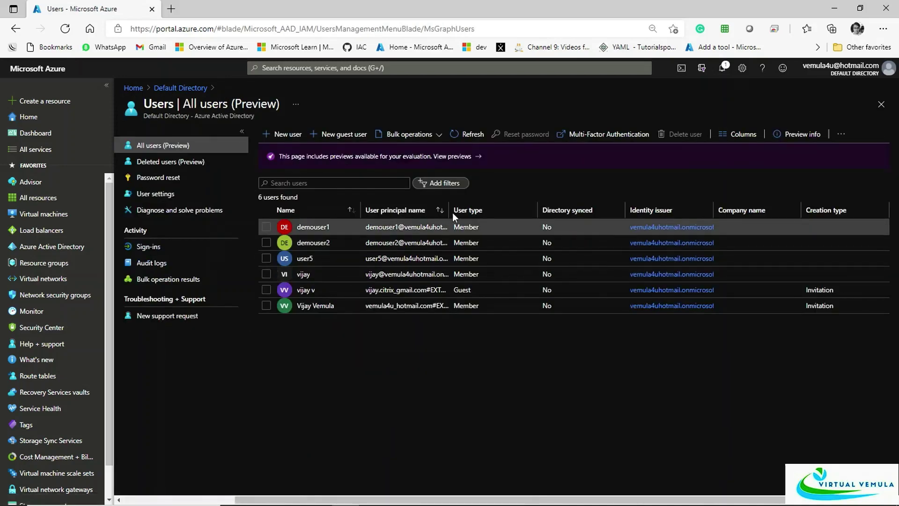
pyautogui.moveTo(451, 210); pyautogui.dragTo(537, 210)
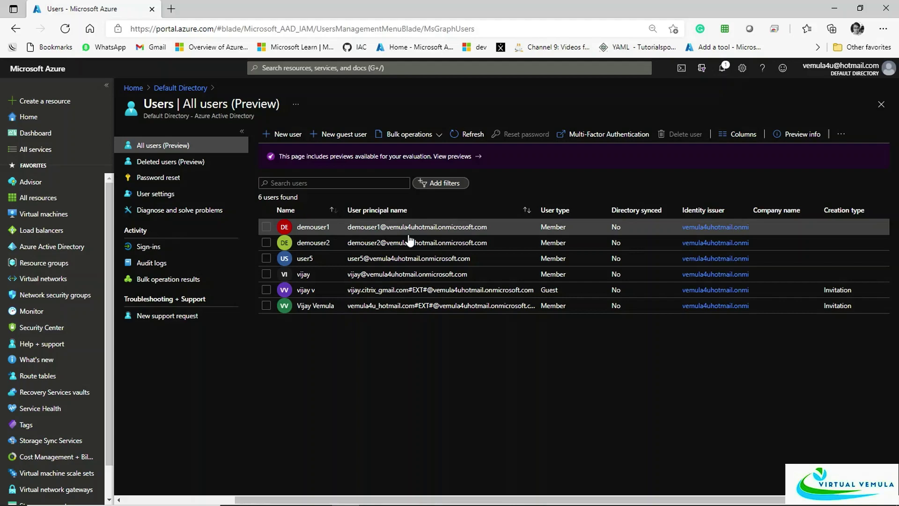
pyautogui.click(186, 88)
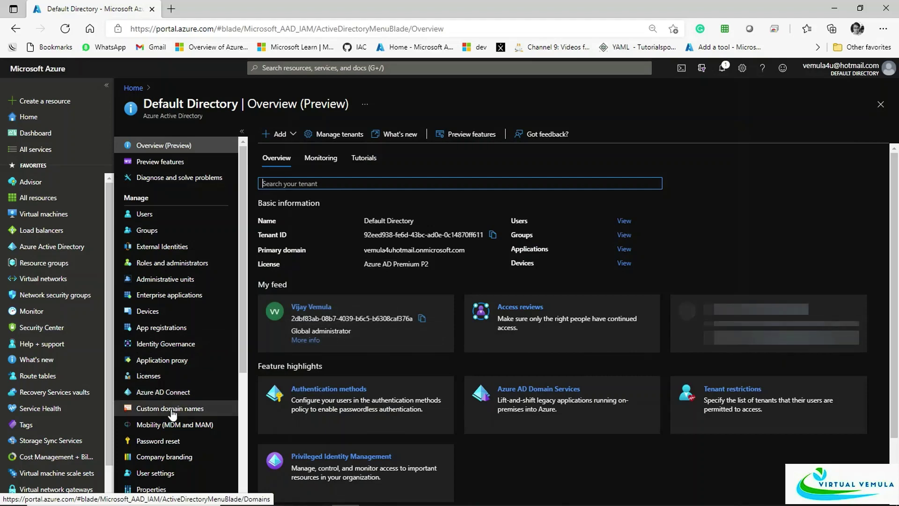
# Add virtualvemula.com as a new custom domain name in the directory
pyautogui.click(172, 410)
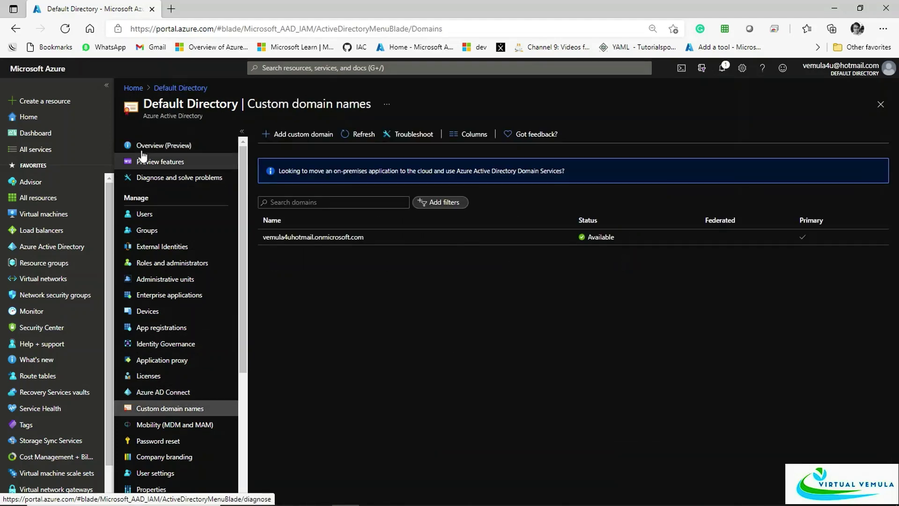
pyautogui.moveTo(152, 104); pyautogui.dragTo(177, 104)
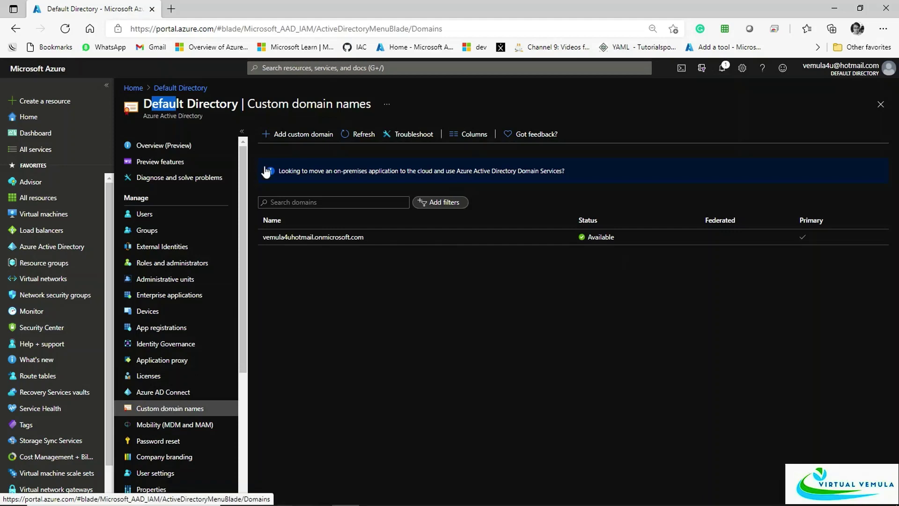
pyautogui.click(281, 136)
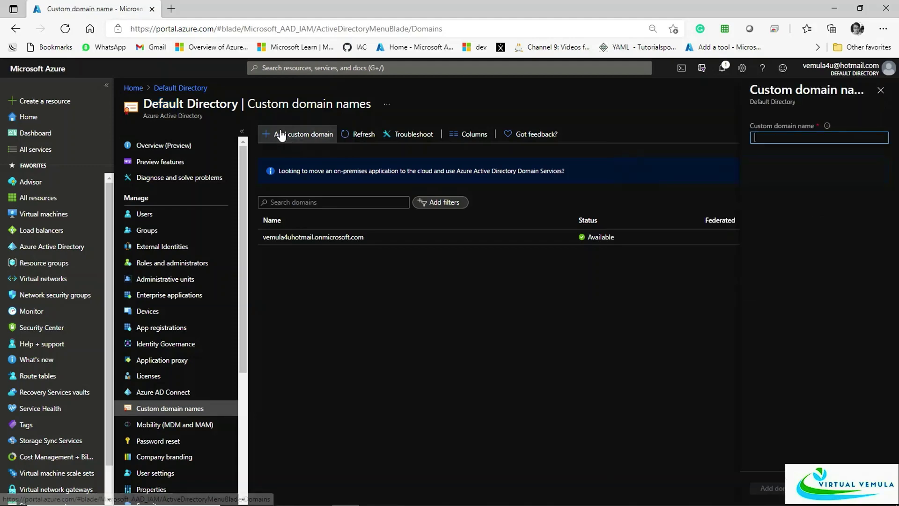
pyautogui.click(764, 136)
pyautogui.write('viru=')
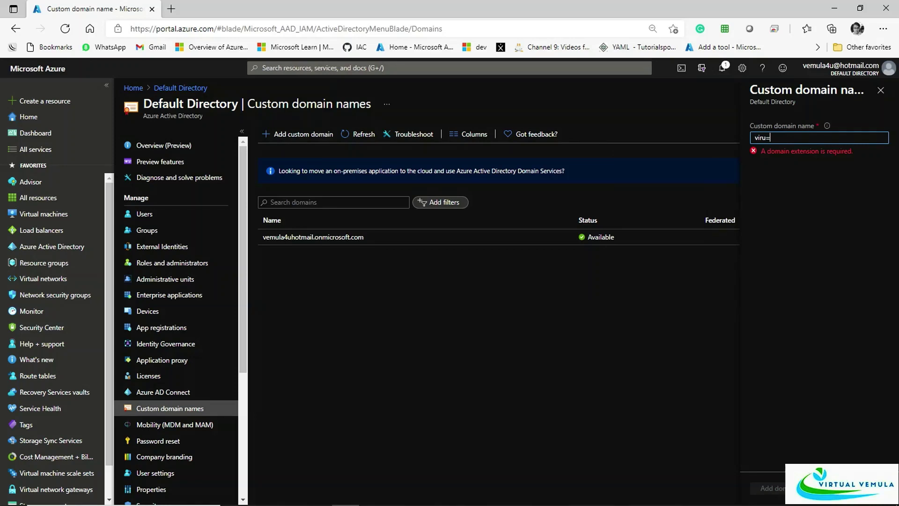
pyautogui.write('t')
pyautogui.press('BackSpace')
pyautogui.press('BackSpace')
pyautogui.press('BackSpace')
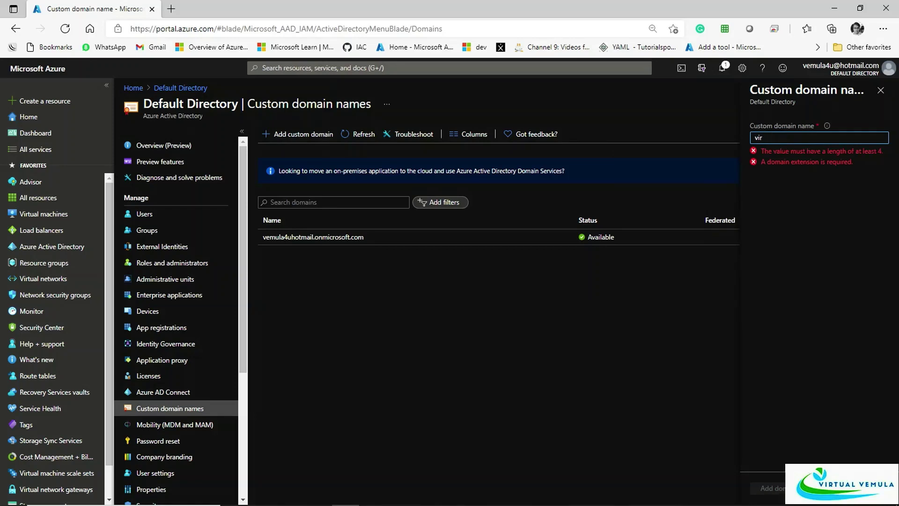
pyautogui.write('tualvemula.com')
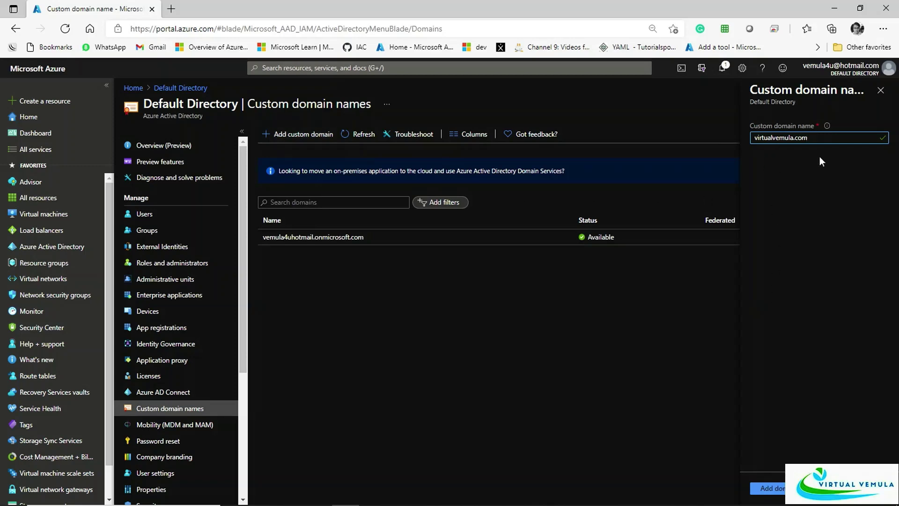
pyautogui.click(774, 495)
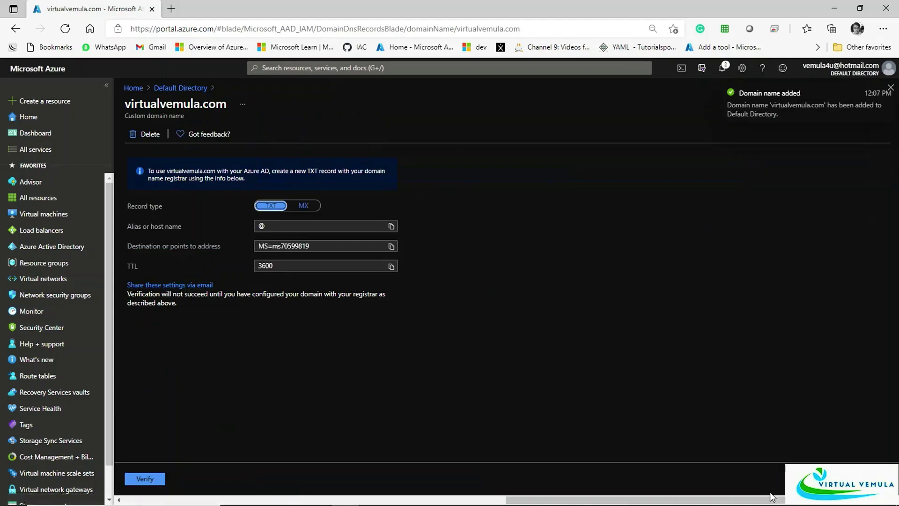
pyautogui.click(203, 89)
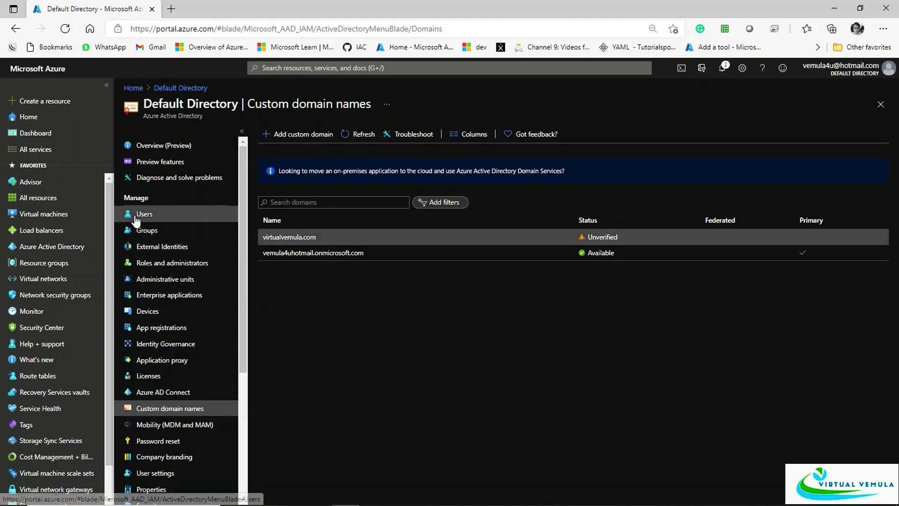
pyautogui.click(137, 216)
pyautogui.click(281, 135)
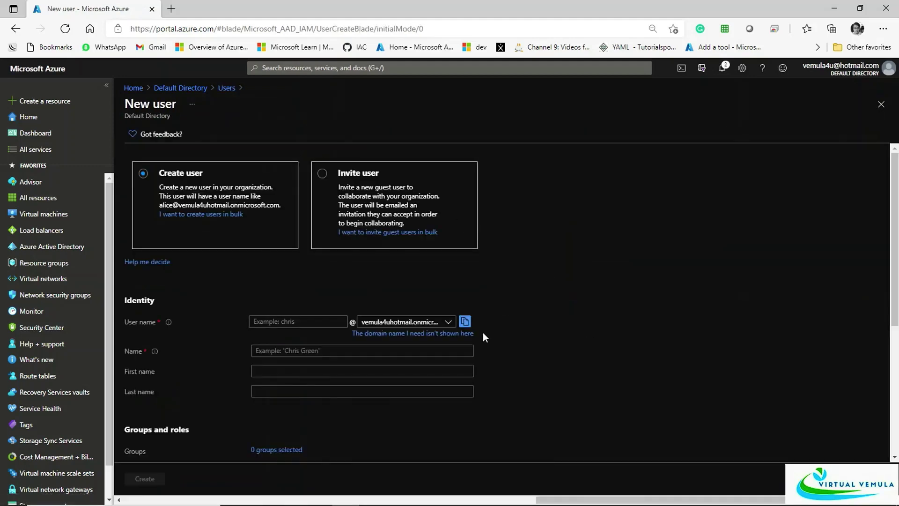
pyautogui.click(398, 321)
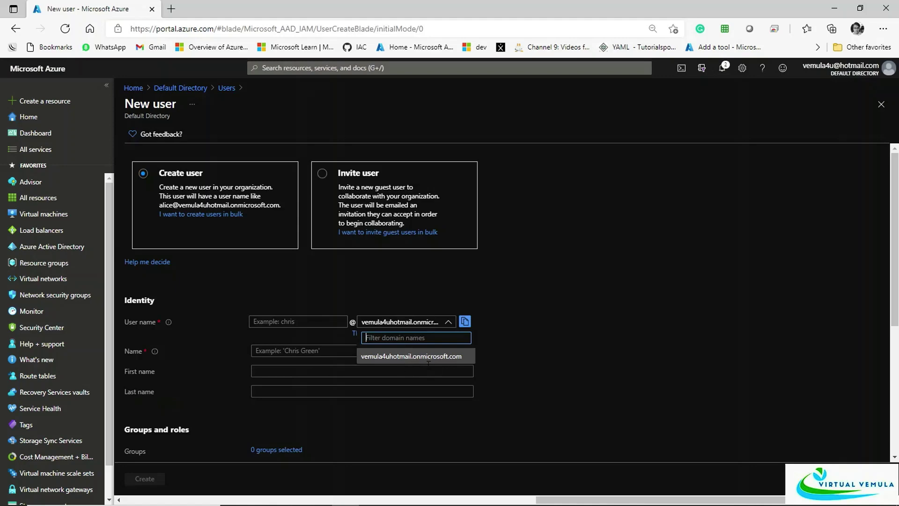
pyautogui.click(227, 88)
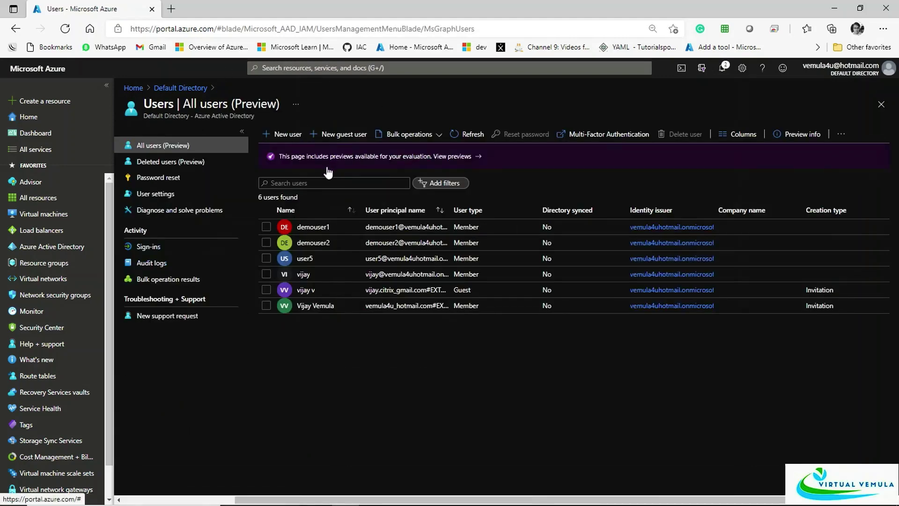
pyautogui.click(180, 88)
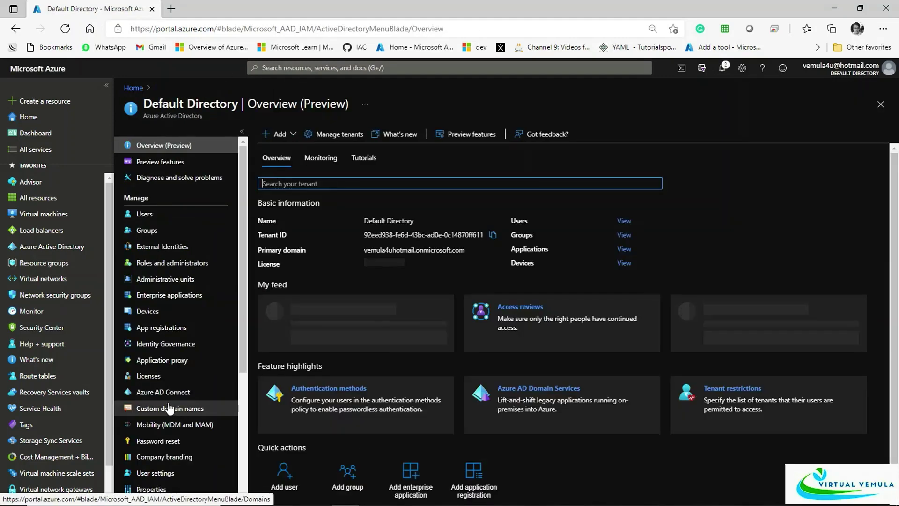
pyautogui.click(166, 396)
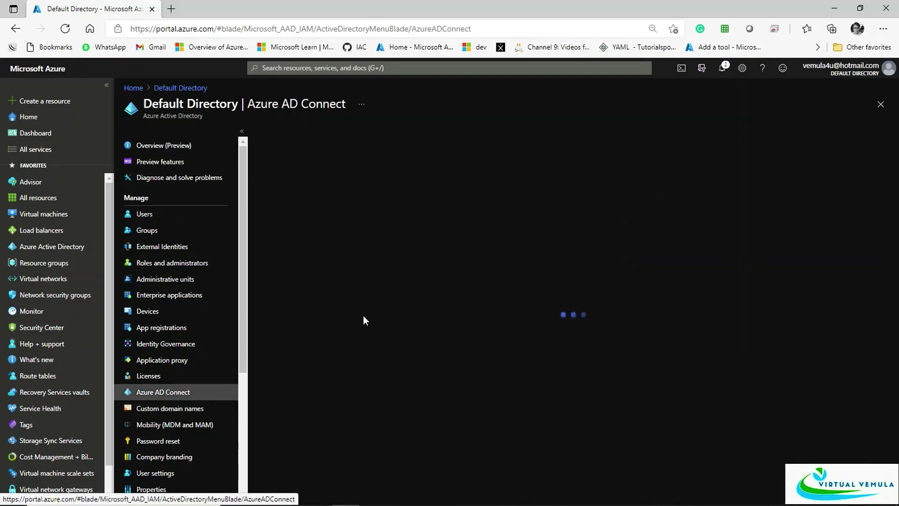
pyautogui.click(181, 409)
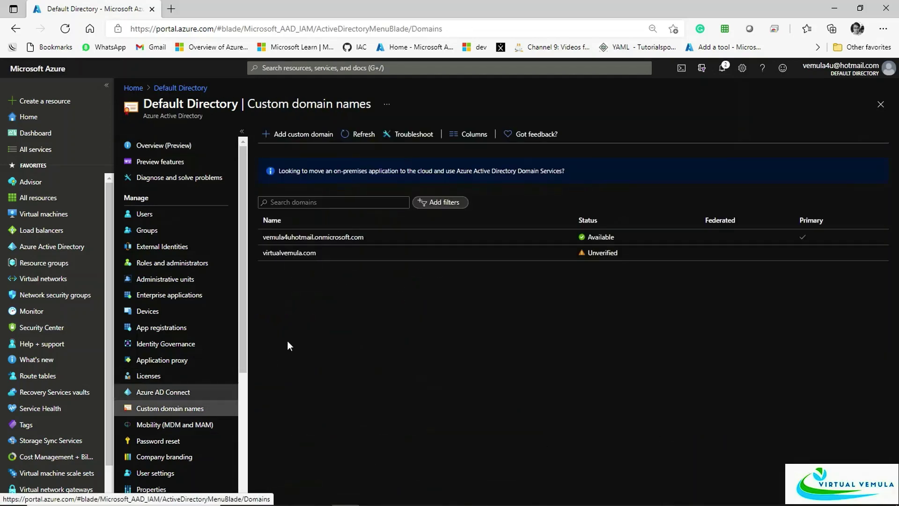
pyautogui.click(313, 240)
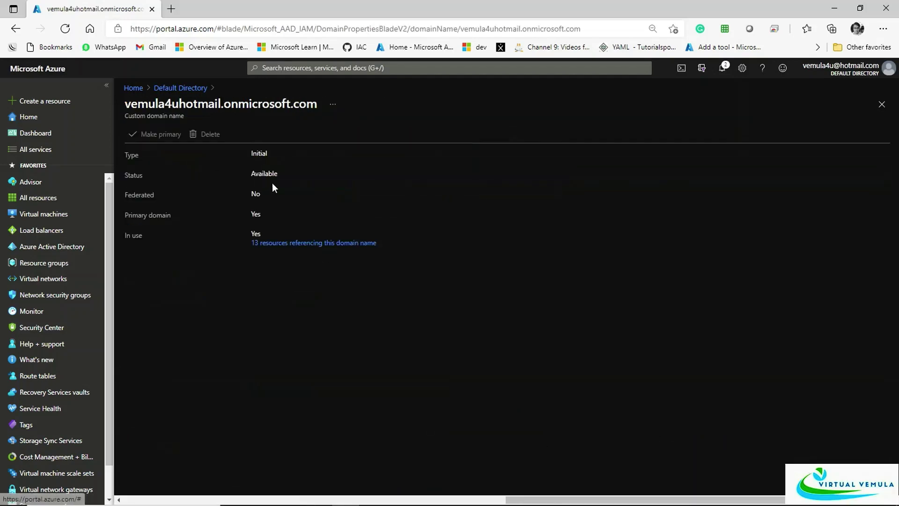
pyautogui.click(186, 88)
pyautogui.click(313, 253)
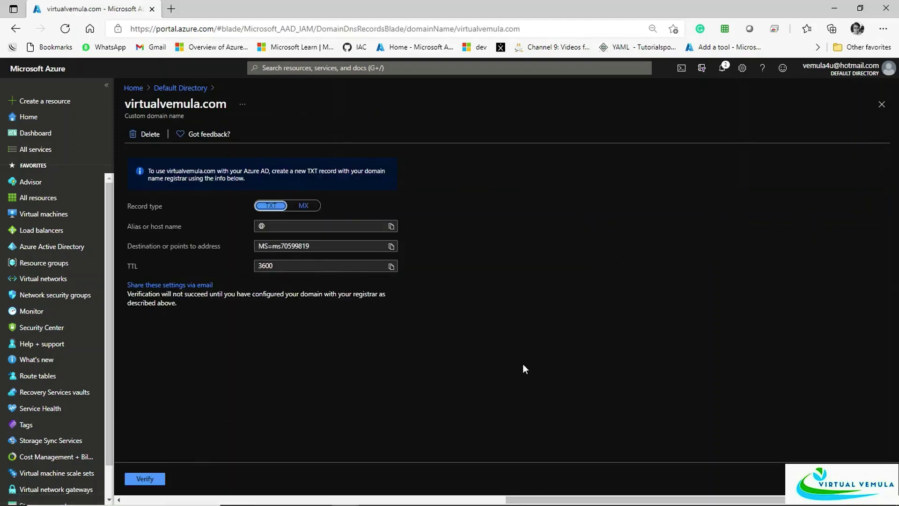
# Compare the MX and TXT verification values, leave TXT selected, and open a new browser tab
pyautogui.click(300, 206)
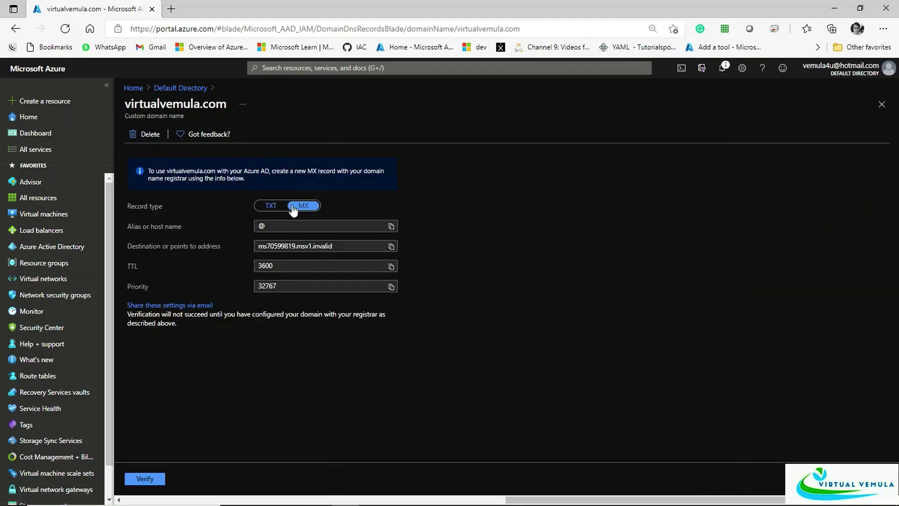
pyautogui.click(265, 207)
pyautogui.click(292, 208)
pyautogui.click(266, 207)
pyautogui.click(297, 207)
pyautogui.click(267, 207)
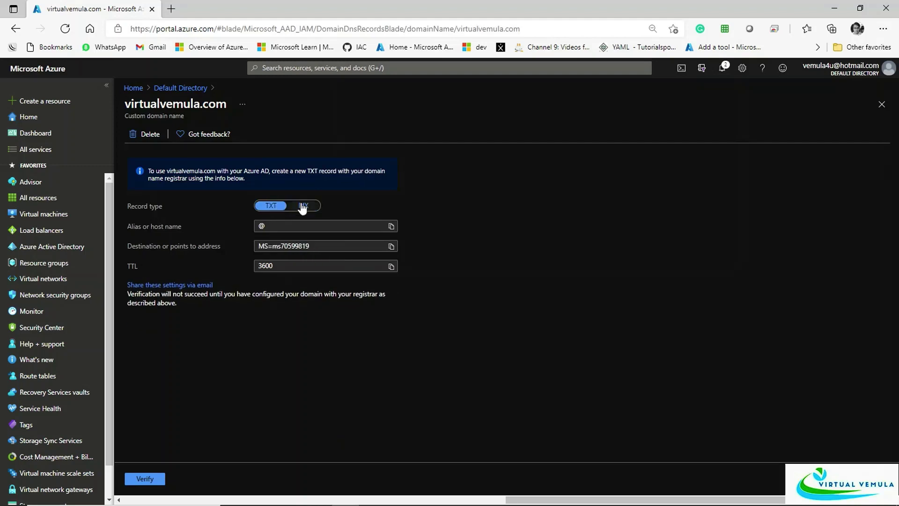
pyautogui.click(303, 206)
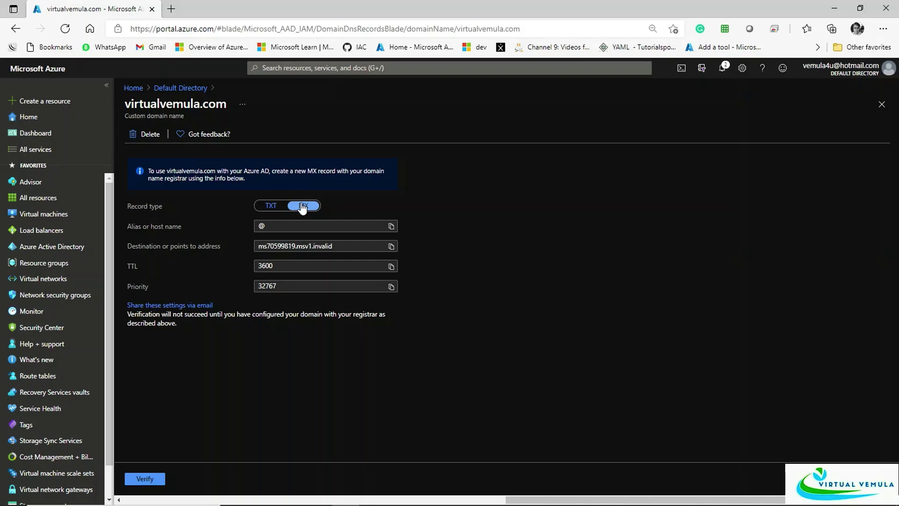
pyautogui.click(268, 207)
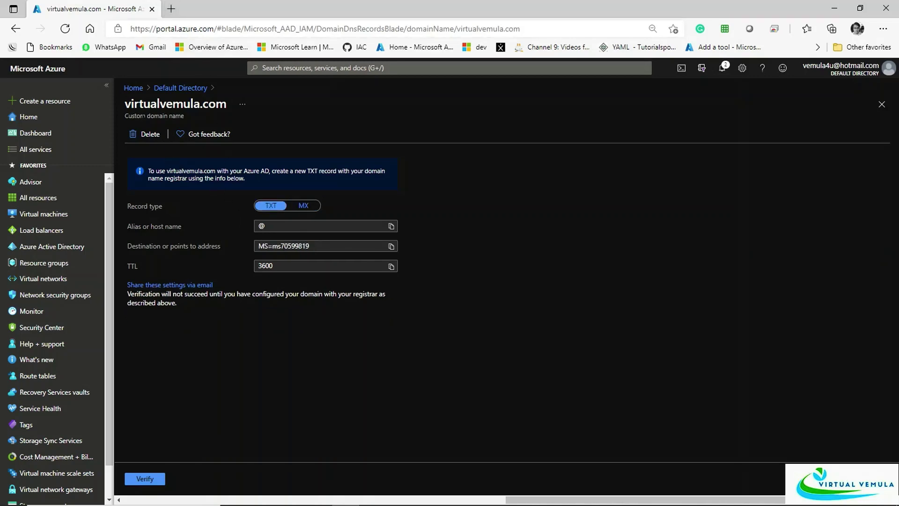
pyautogui.moveTo(133, 104); pyautogui.dragTo(208, 104)
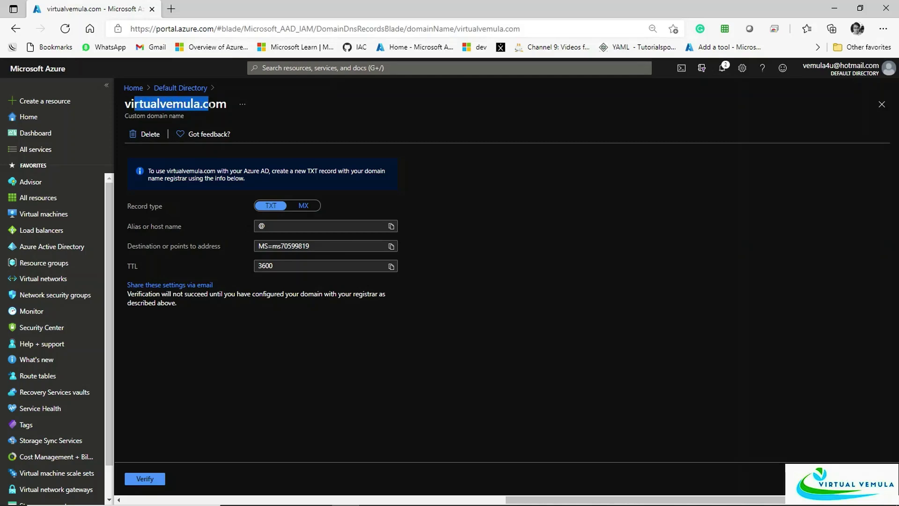
pyautogui.click(171, 8)
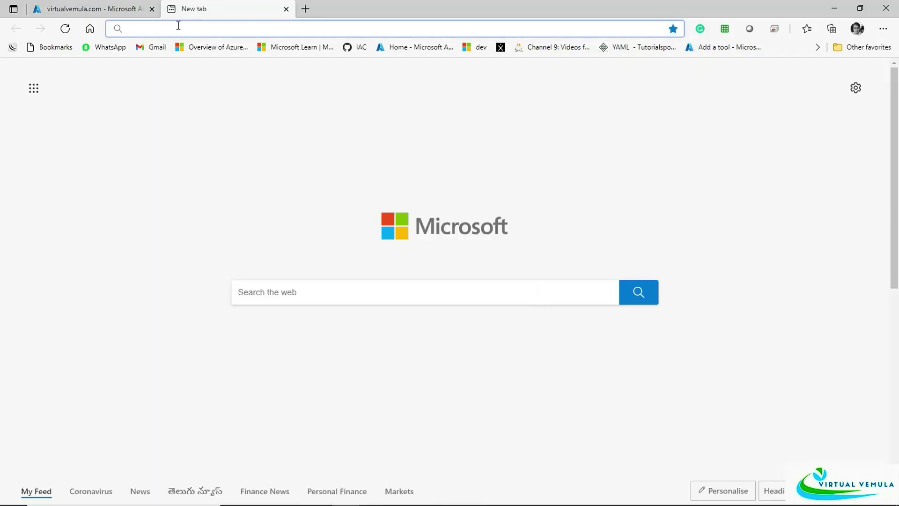
# Go to domains.google and open the DNS settings for virtualvemula.com
pyautogui.write('domains.google')
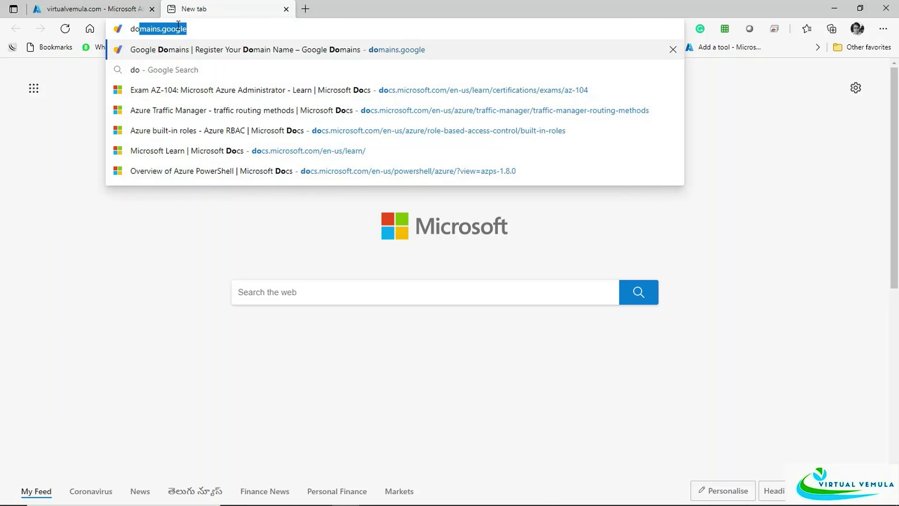
pyautogui.press('Right')
pyautogui.press('Return')
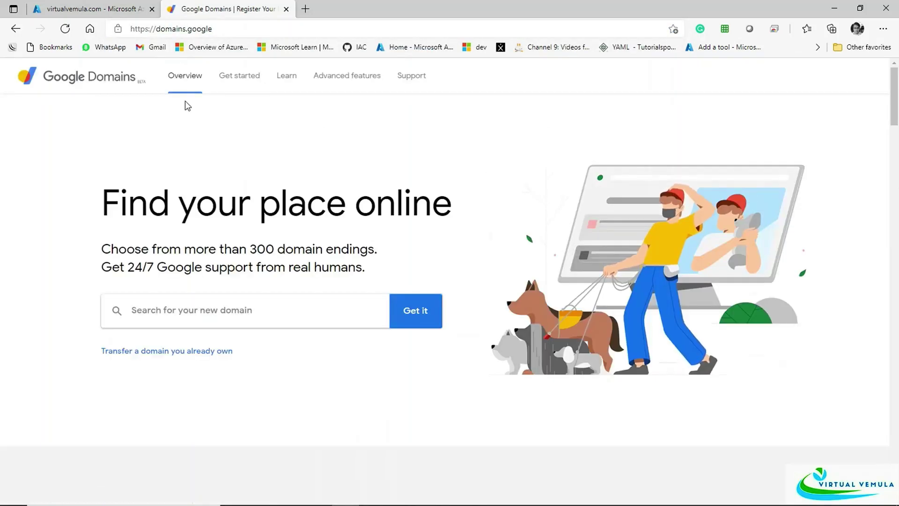
pyautogui.click(842, 79)
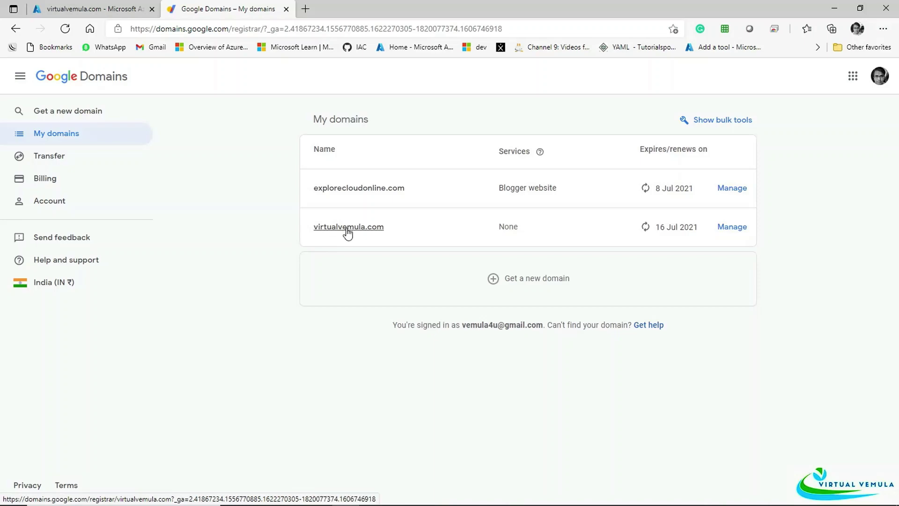
pyautogui.click(347, 233)
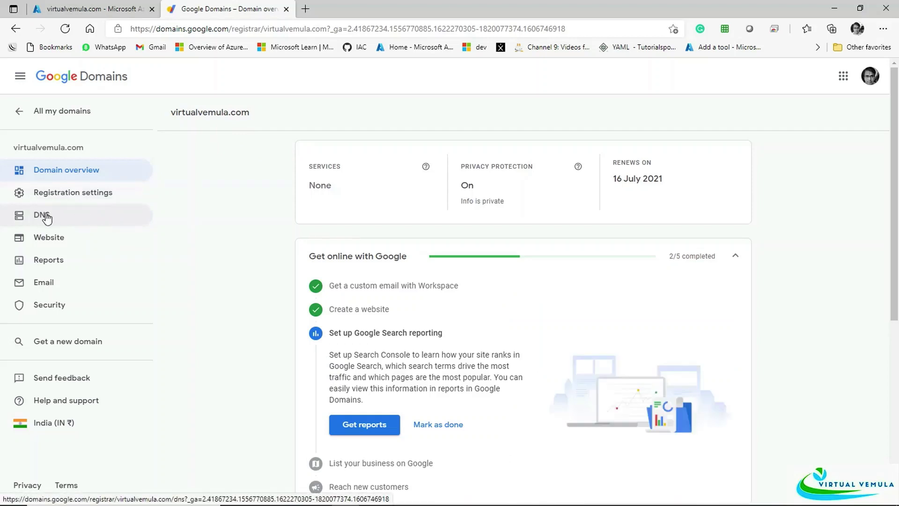
pyautogui.click(46, 217)
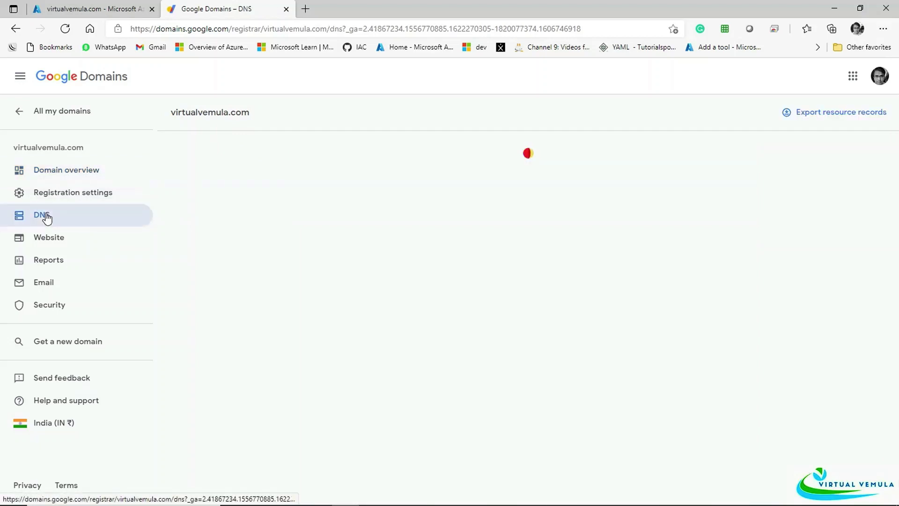
# Review the existing custom resource records for virtualvemula.com, then return to the Azure tab
pyautogui.scroll(-7, 585, 314)
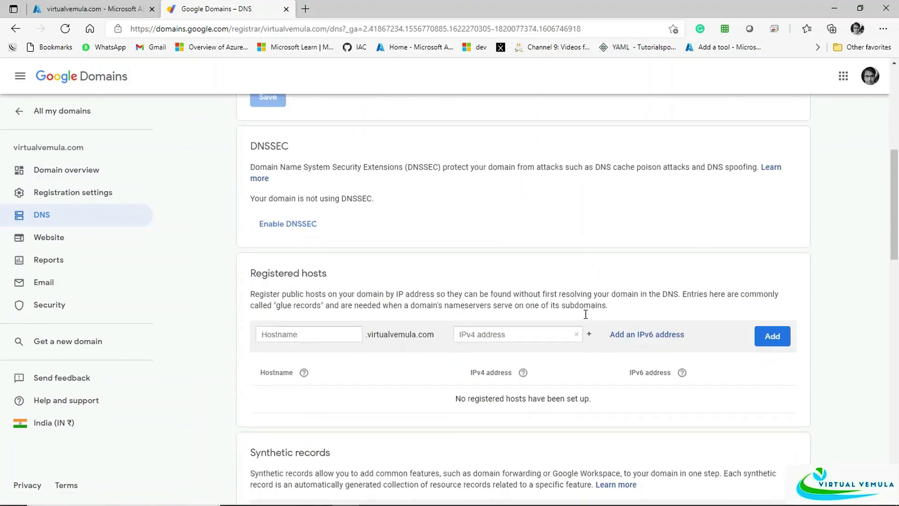
pyautogui.scroll(-7, 585, 314)
pyautogui.moveTo(263, 198); pyautogui.dragTo(401, 199)
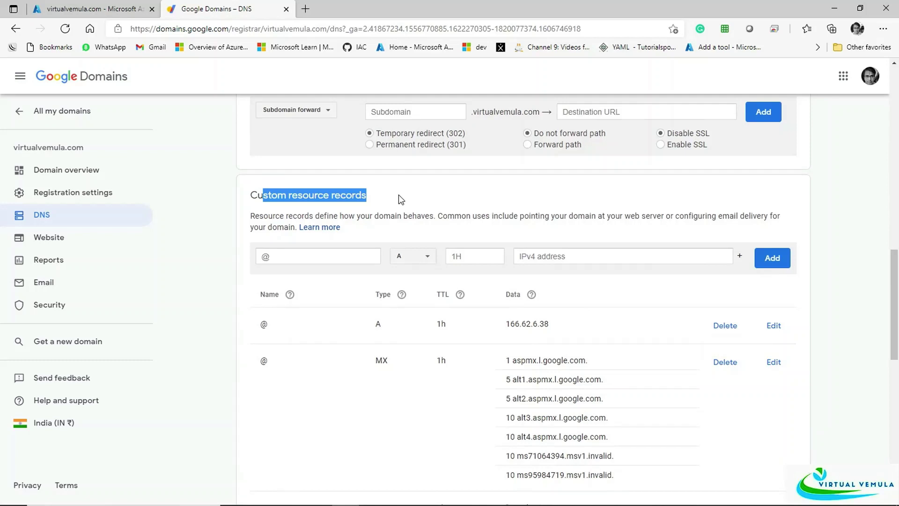
pyautogui.scroll(1, 398, 195)
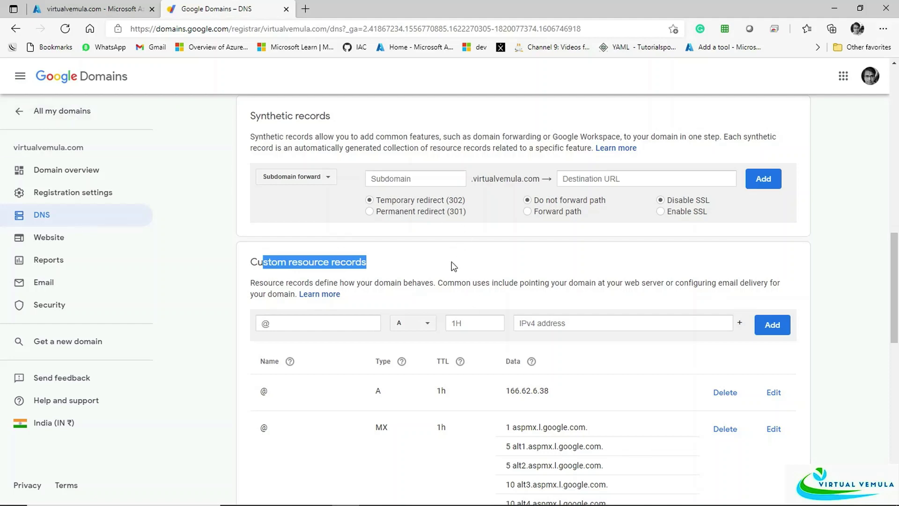
pyautogui.click(89, 9)
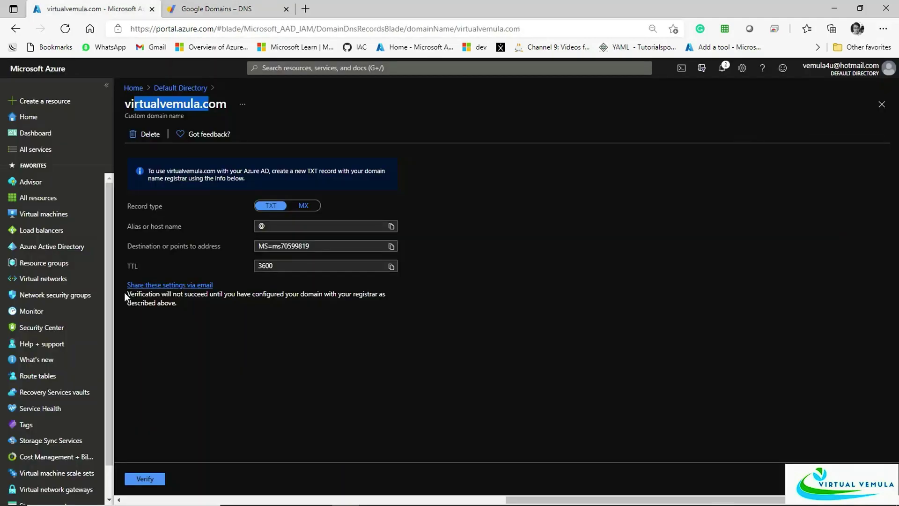
# Review the TXT record to add: host @, value MS=ms70599819, TTL 3600
pyautogui.moveTo(124, 298); pyautogui.dragTo(175, 304)
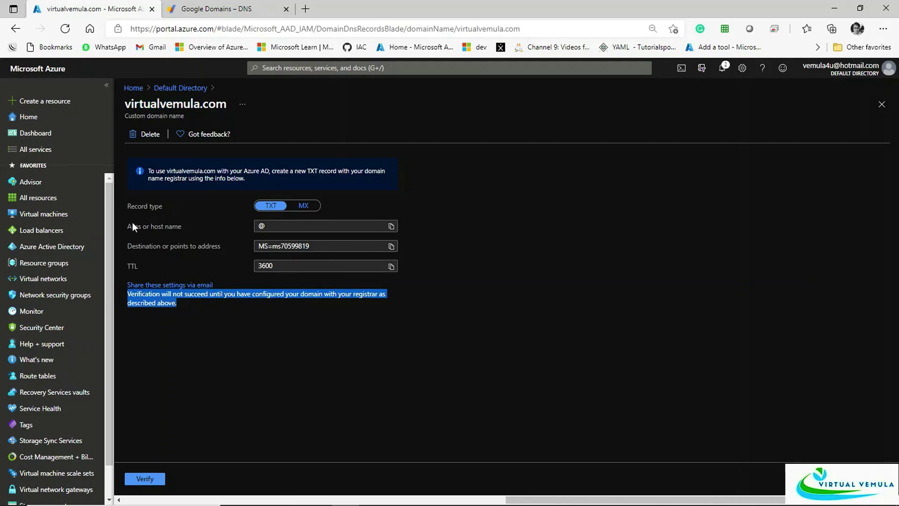
pyautogui.moveTo(134, 223); pyautogui.dragTo(132, 207)
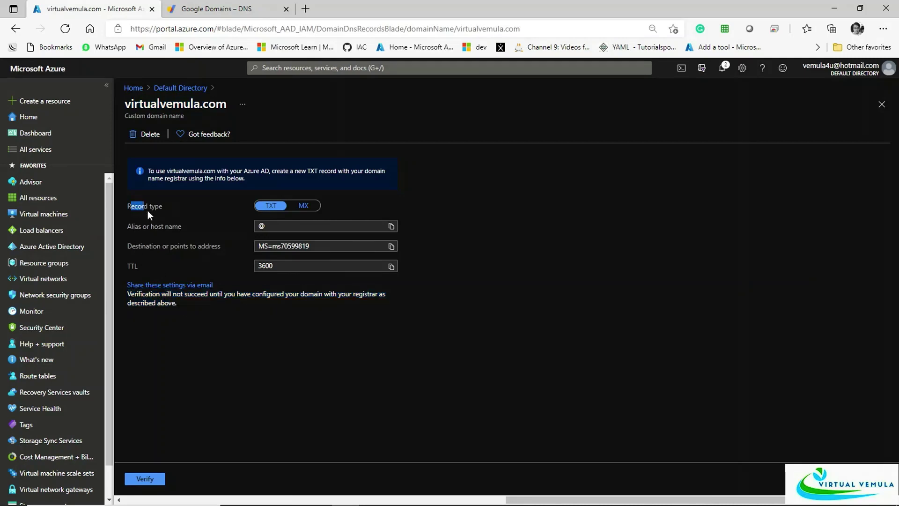
pyautogui.click(562, 338)
# In Google Domains, locate the existing @ TXT record among the custom resource records
pyautogui.click(218, 8)
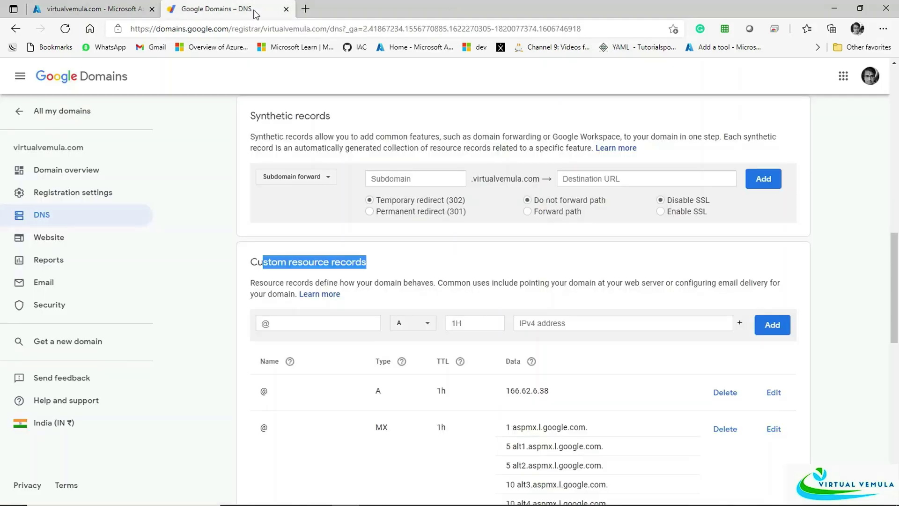
pyautogui.scroll(-2, 609, 356)
pyautogui.scroll(2, 698, 345)
pyautogui.click(419, 261)
pyautogui.scroll(-3, 421, 265)
pyautogui.scroll(-5, 469, 281)
pyautogui.scroll(6, 487, 302)
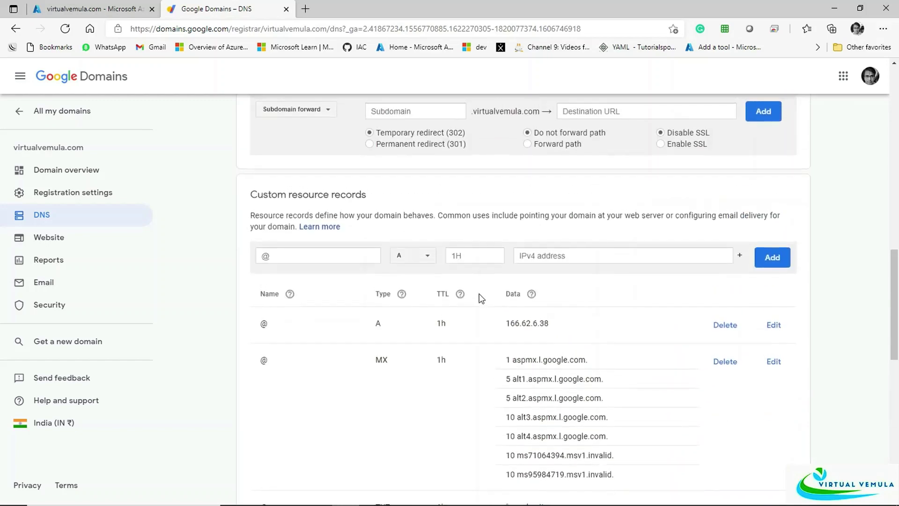
pyautogui.moveTo(252, 197); pyautogui.dragTo(359, 184)
pyautogui.scroll(-4, 426, 262)
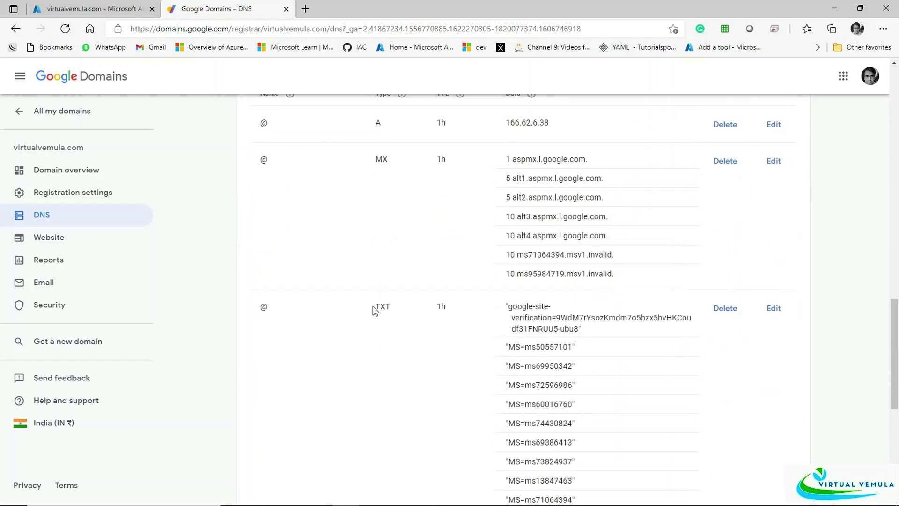
pyautogui.scroll(-3, 422, 304)
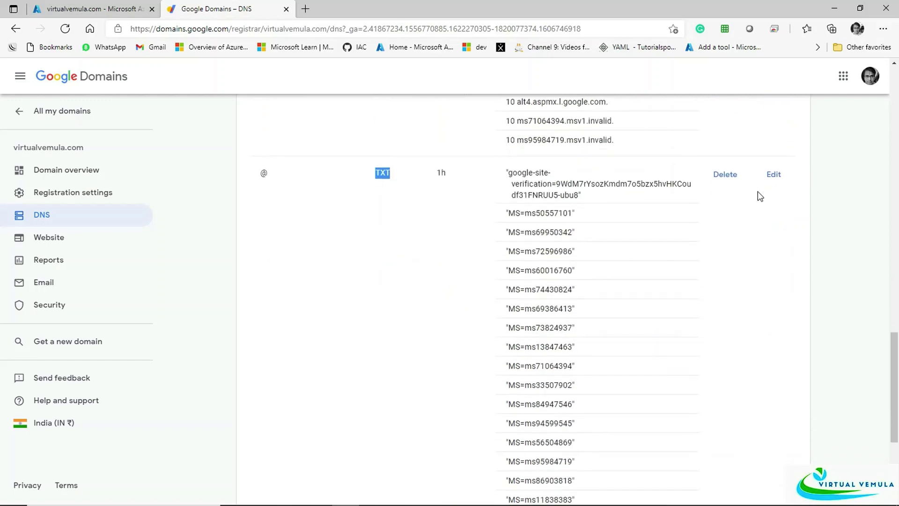
# Edit the @ TXT record and add an empty value slot
pyautogui.click(773, 175)
pyautogui.scroll(-5, 768, 215)
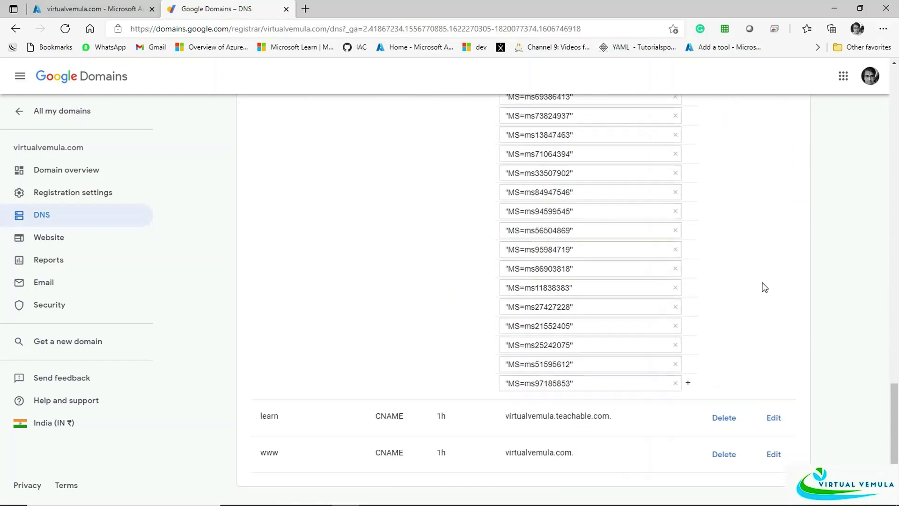
pyautogui.click(688, 384)
pyautogui.scroll(2, 562, 398)
pyautogui.scroll(2, 501, 381)
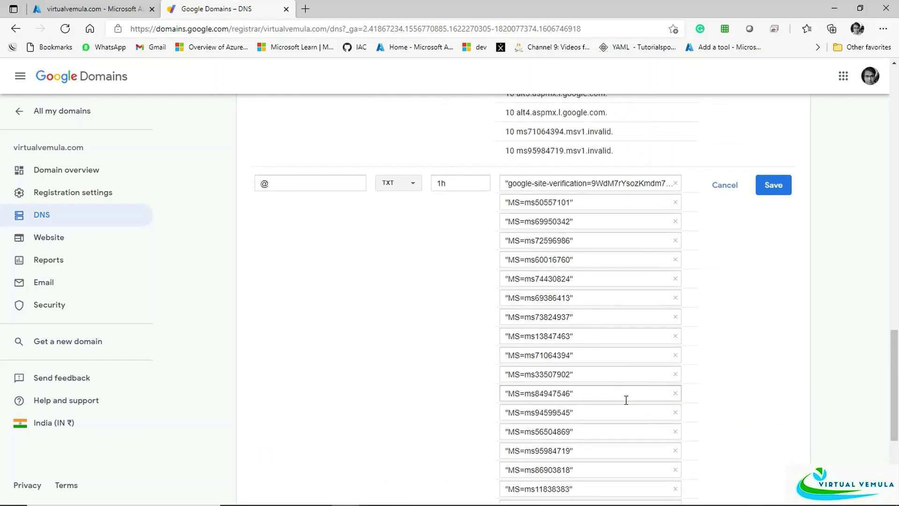
# Copy MS=ms70599819 from Azure and paste it into the new TXT value
pyautogui.click(89, 9)
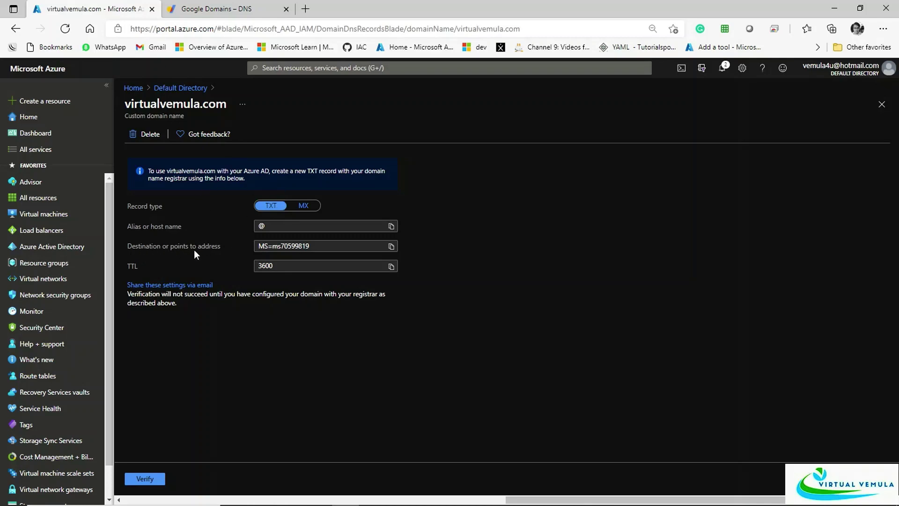
pyautogui.click(391, 246)
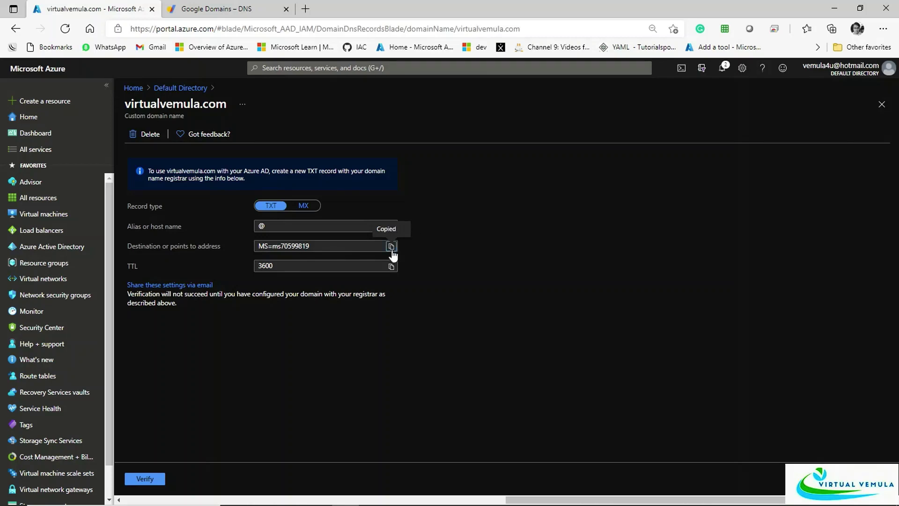
pyautogui.click(252, 11)
pyautogui.scroll(-5, 532, 281)
pyautogui.click(534, 383)
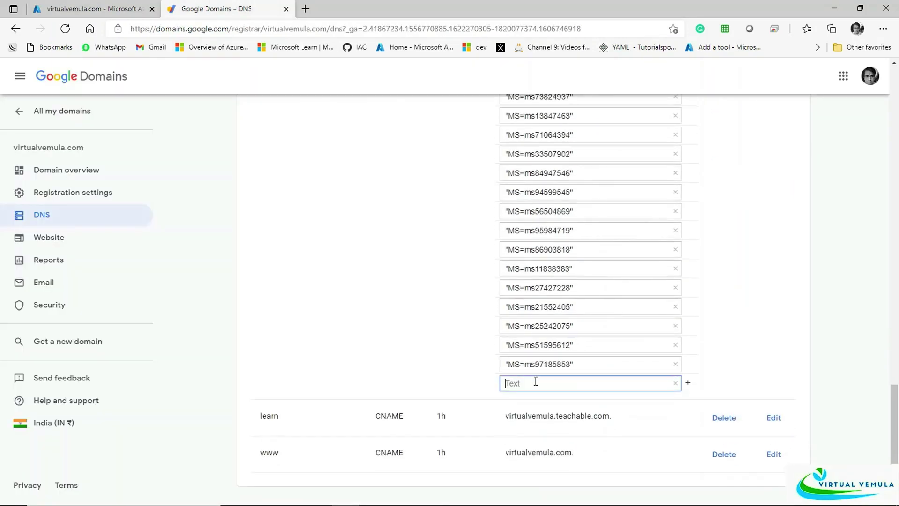
pyautogui.hotkey('ctrl', 'v')
# Save the updated @ TXT record and return to the Azure domain page
pyautogui.scroll(4, 792, 342)
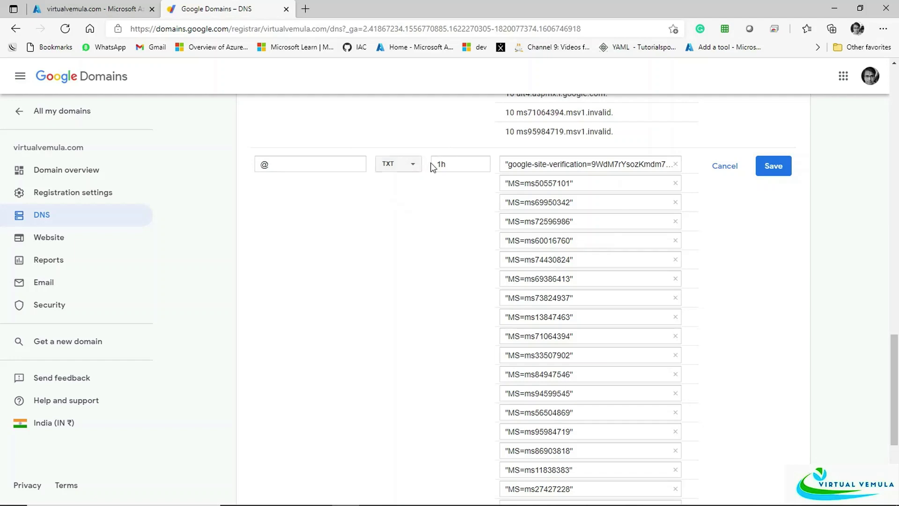
pyautogui.click(774, 167)
pyautogui.scroll(-5, 479, 345)
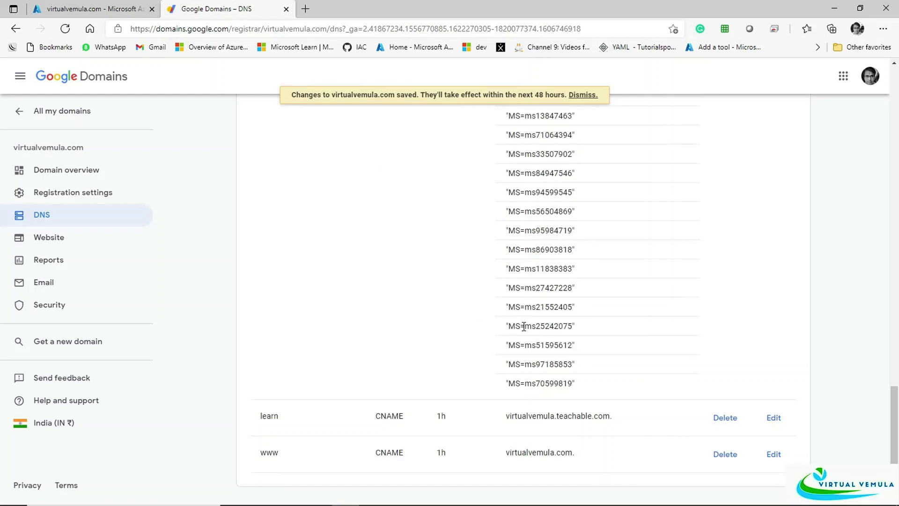
pyautogui.click(89, 8)
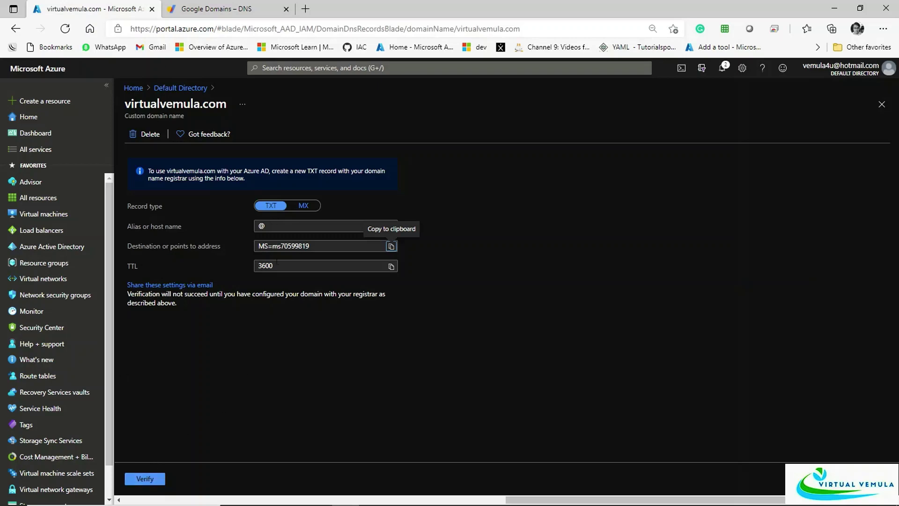
# Verify virtualvemula.com, rechecking the ms70599819 TXT value and retrying until verification succeeds
pyautogui.moveTo(268, 246); pyautogui.dragTo(313, 243)
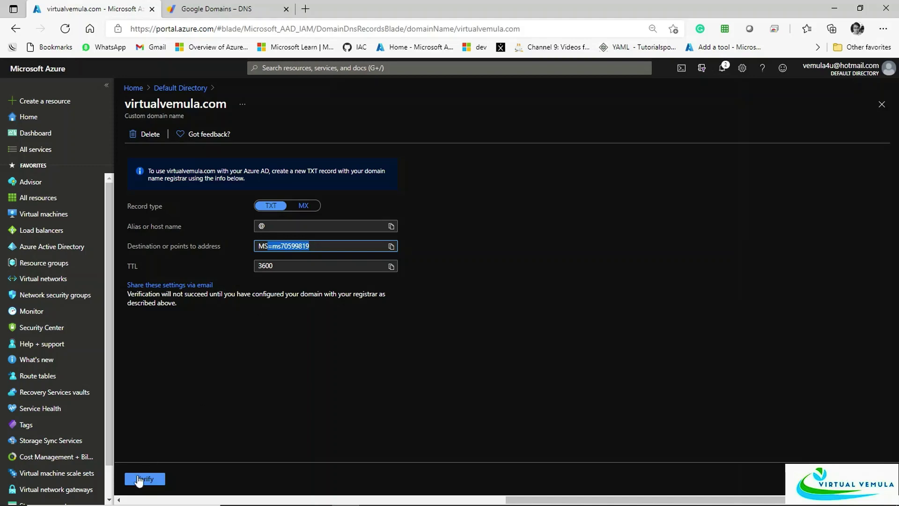
pyautogui.click(137, 480)
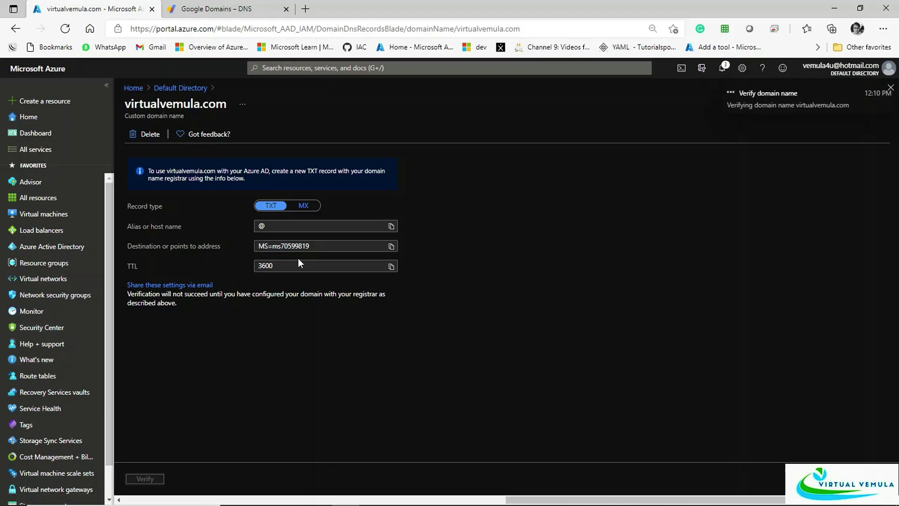
pyautogui.click(213, 9)
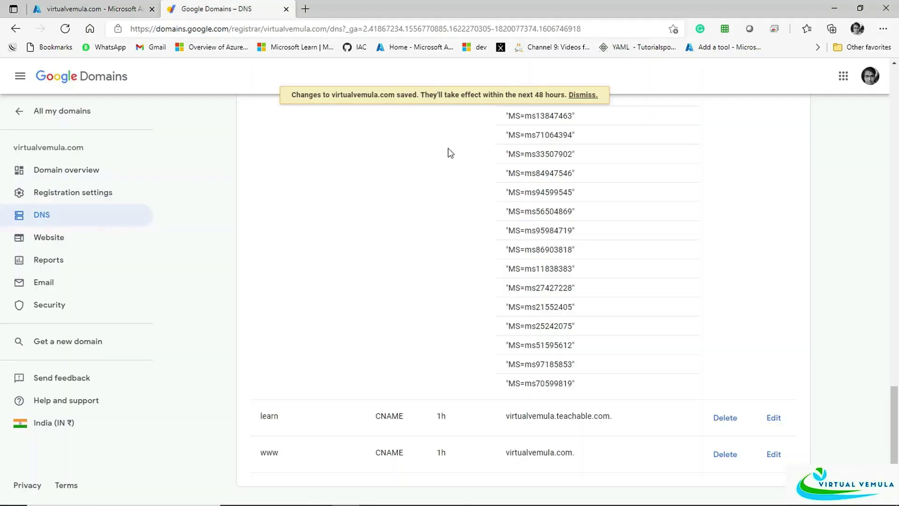
pyautogui.scroll(5, 434, 165)
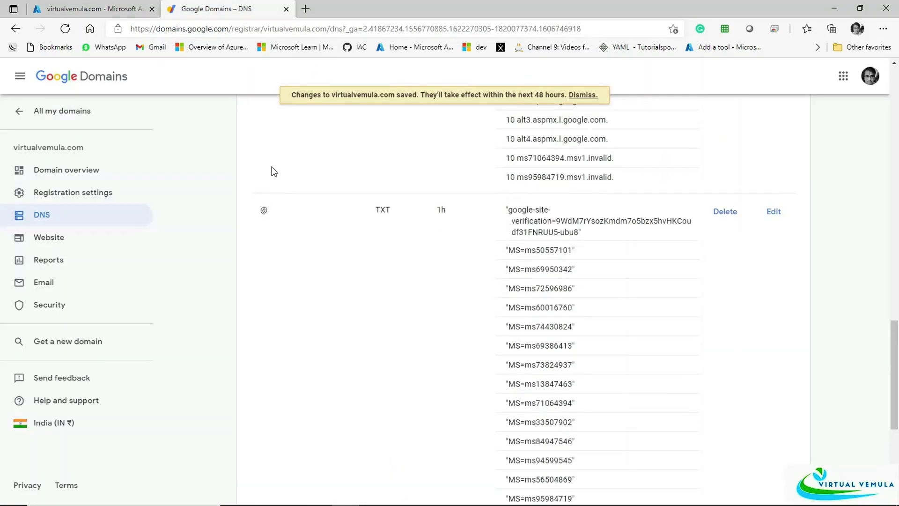
pyautogui.click(79, 8)
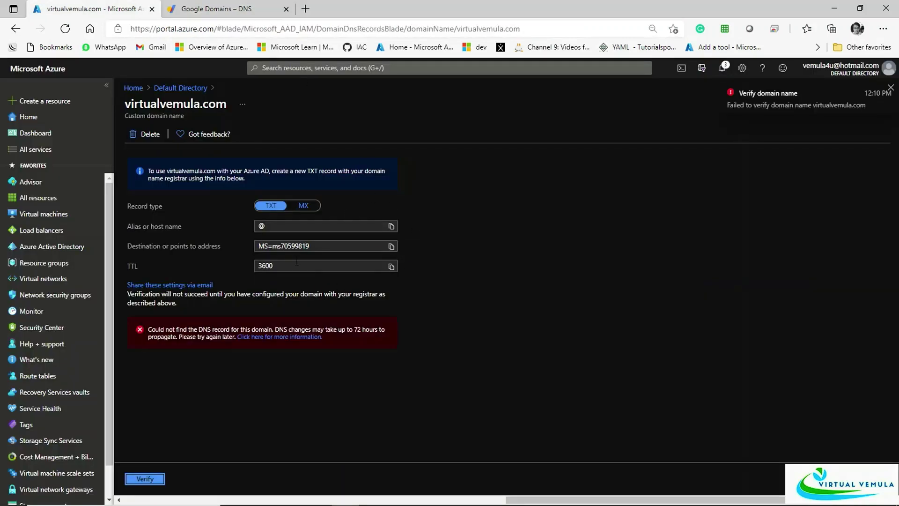
pyautogui.doubleClick(300, 246)
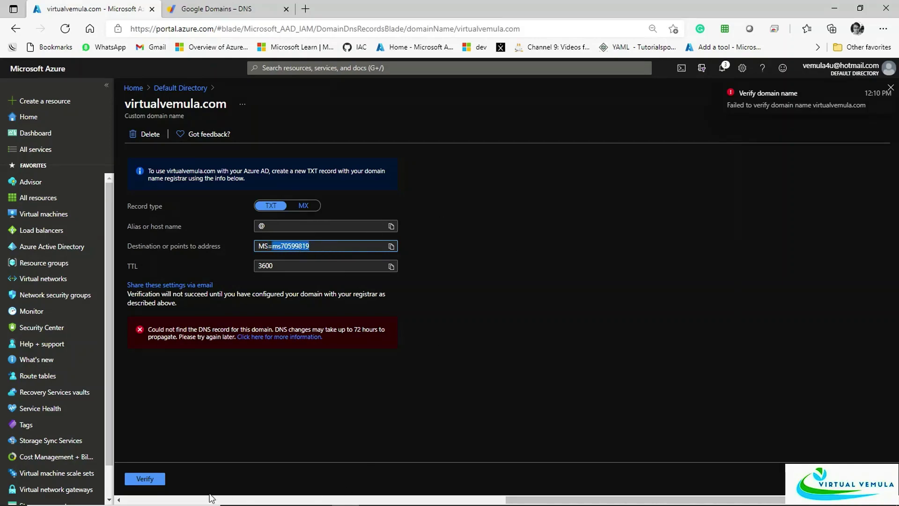
pyautogui.click(154, 480)
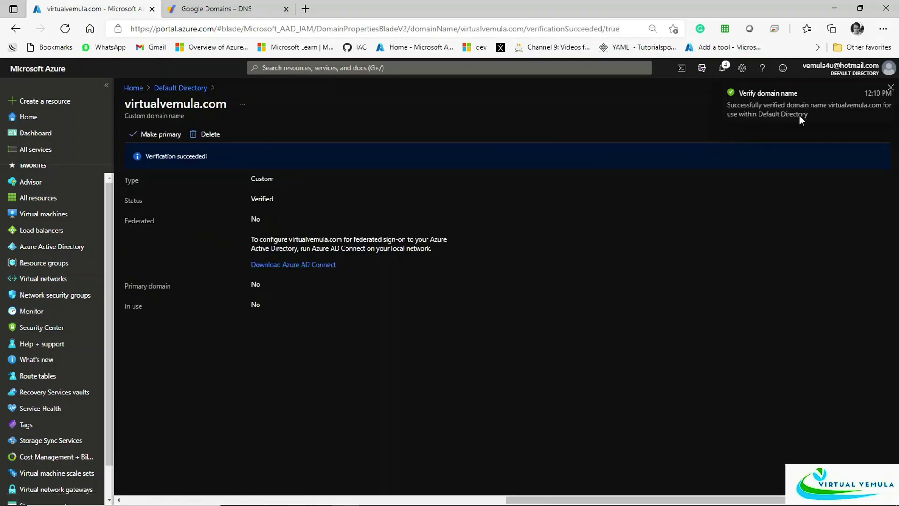
# Confirm virtualvemula.com shows Verified in the custom domain names list
pyautogui.click(168, 89)
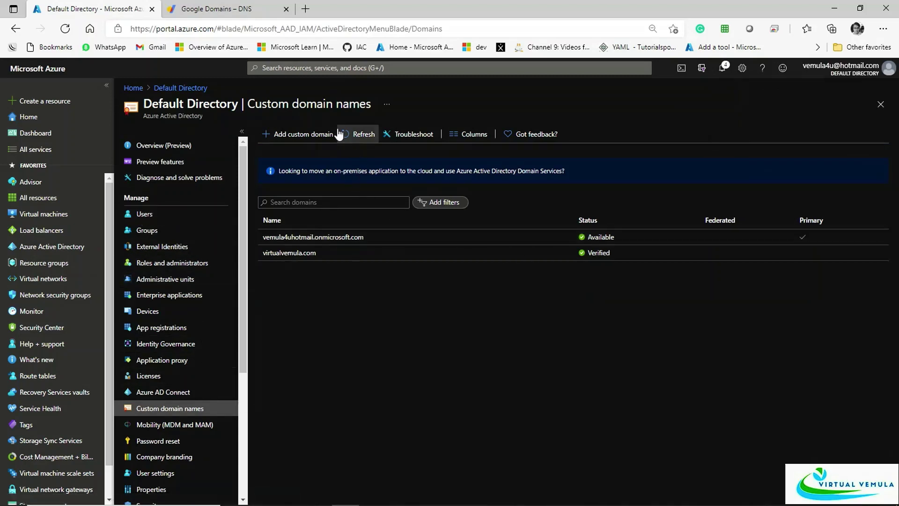
pyautogui.moveTo(581, 258); pyautogui.dragTo(616, 256)
pyautogui.click(613, 335)
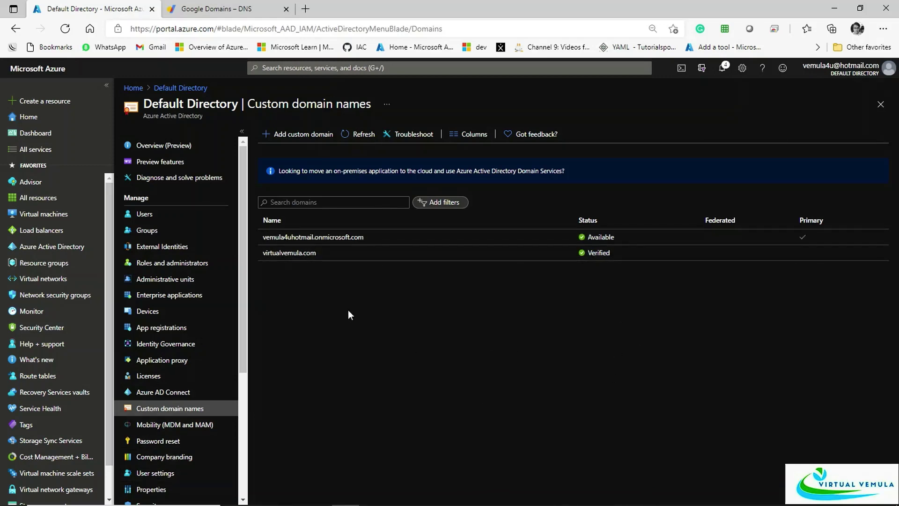
# Confirm virtualvemula.com is offered for new user names, then open its custom domain details
pyautogui.click(144, 215)
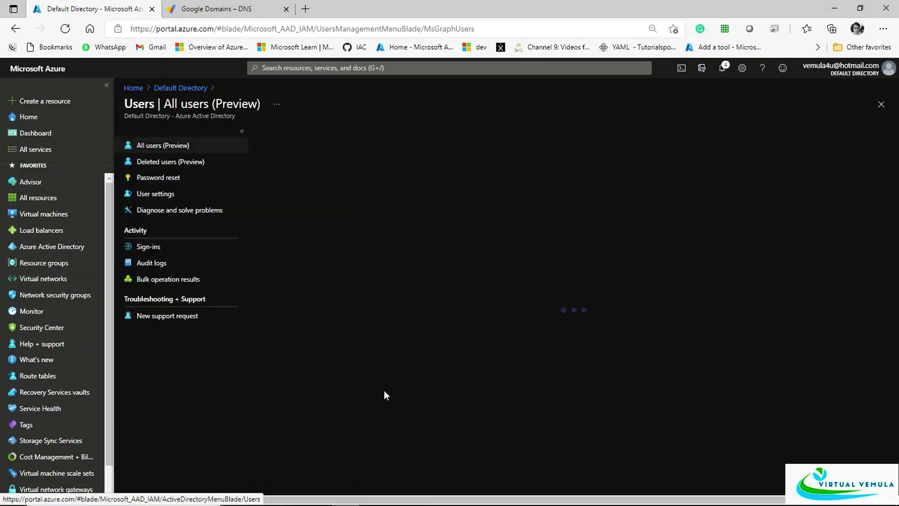
pyautogui.click(286, 133)
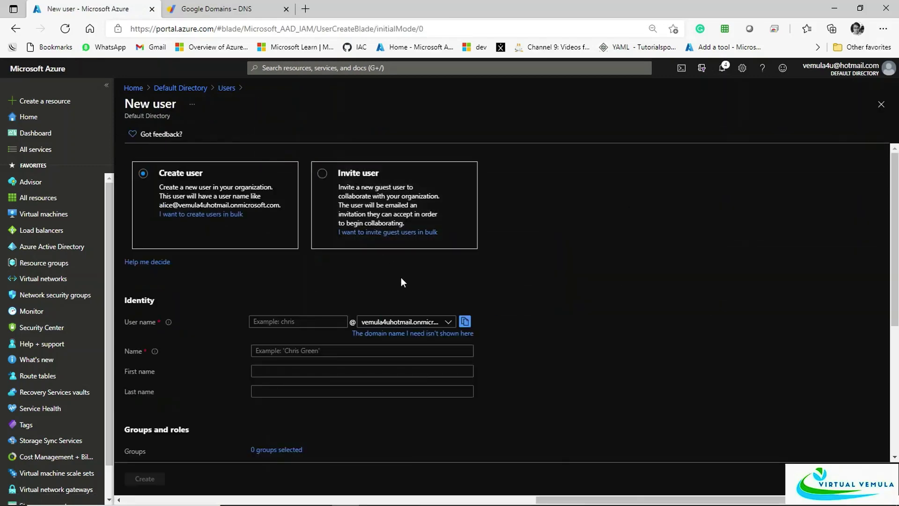
pyautogui.click(436, 323)
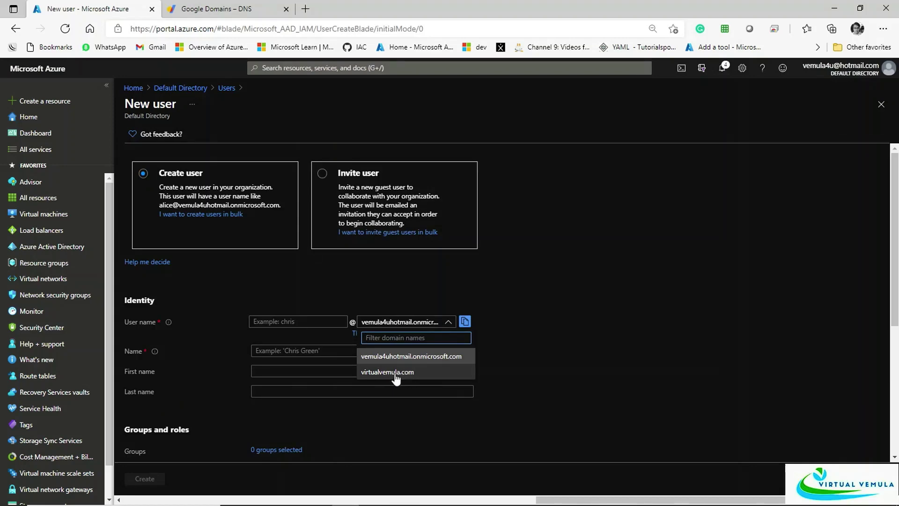
pyautogui.click(610, 383)
pyautogui.click(227, 88)
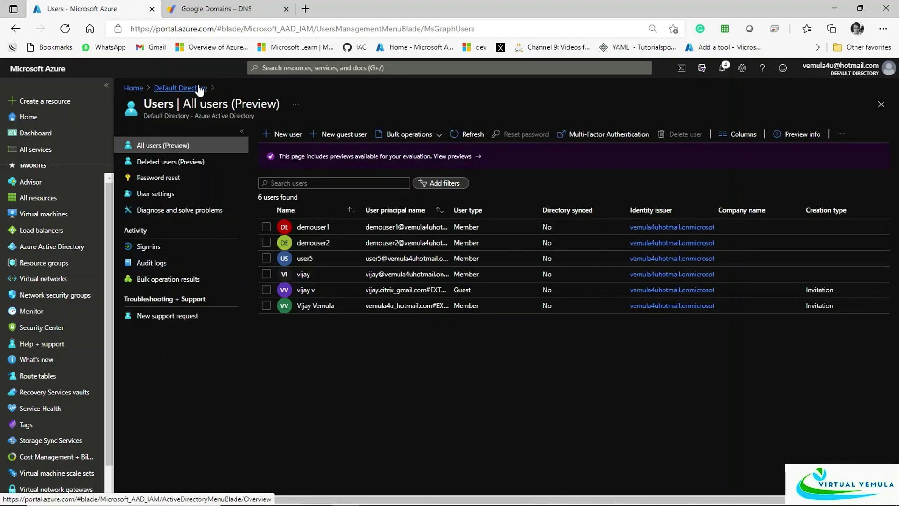
pyautogui.click(192, 88)
pyautogui.click(169, 408)
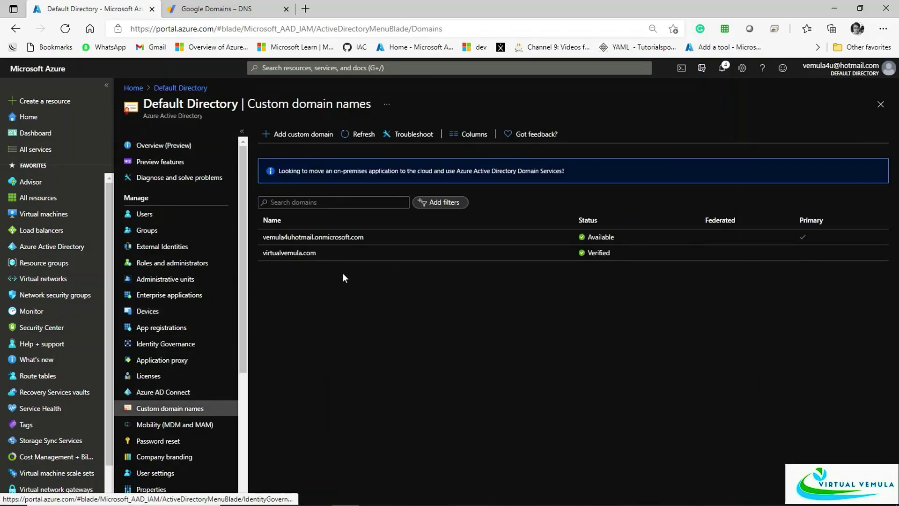
pyautogui.click(305, 256)
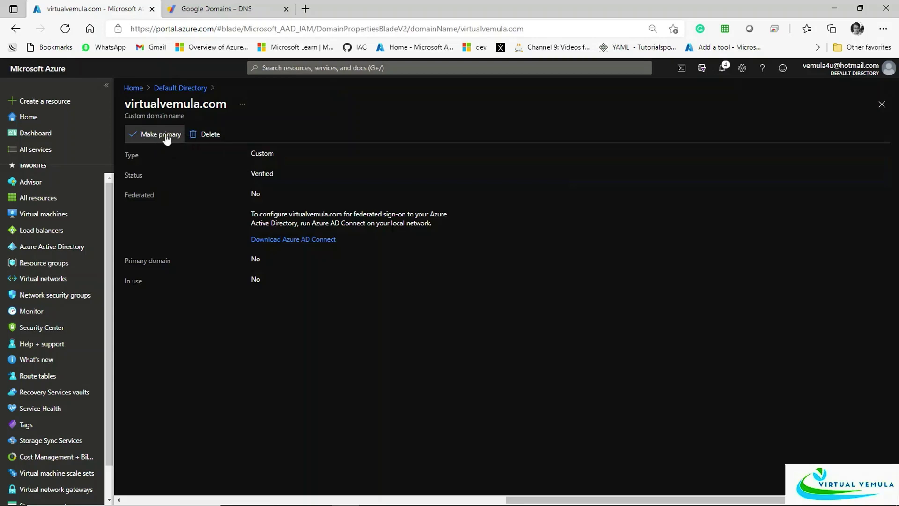
# Review the onmicrosoft.com domain, then make virtualvemula.com the primary domain and confirm
pyautogui.click(193, 88)
pyautogui.click(253, 238)
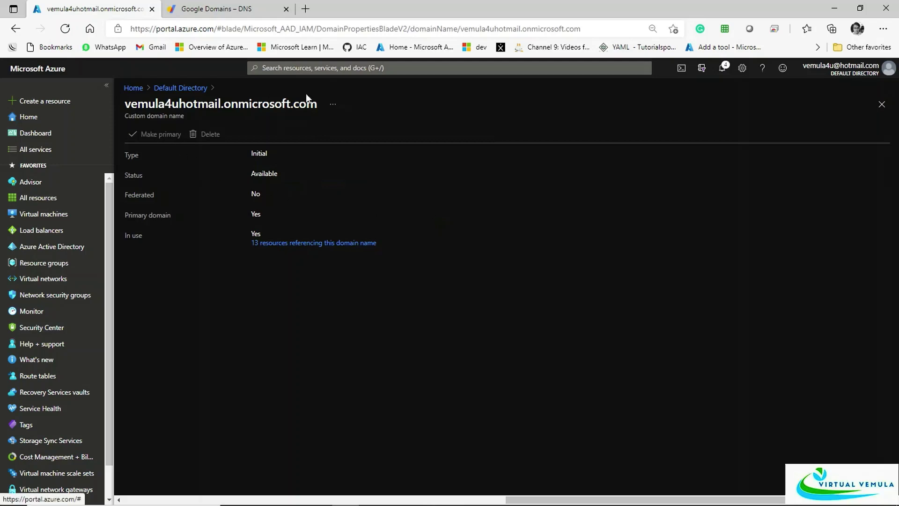
pyautogui.click(190, 88)
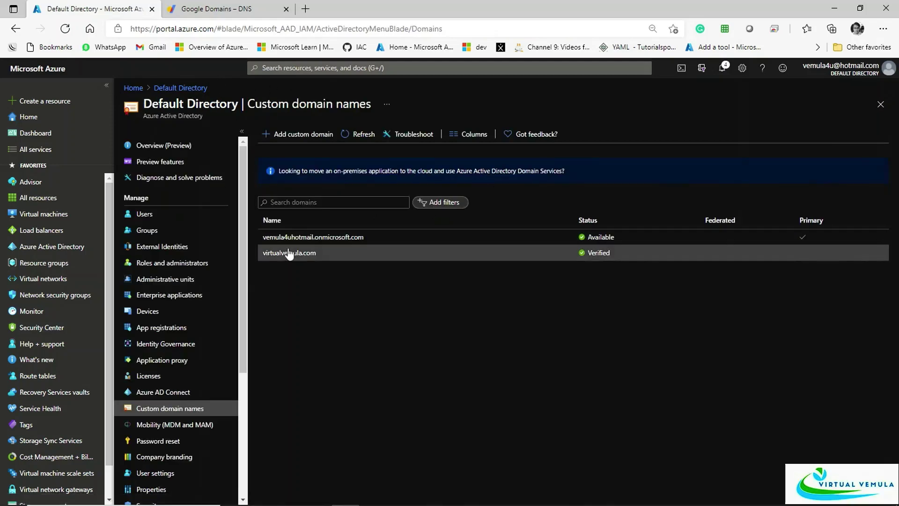
pyautogui.click(288, 253)
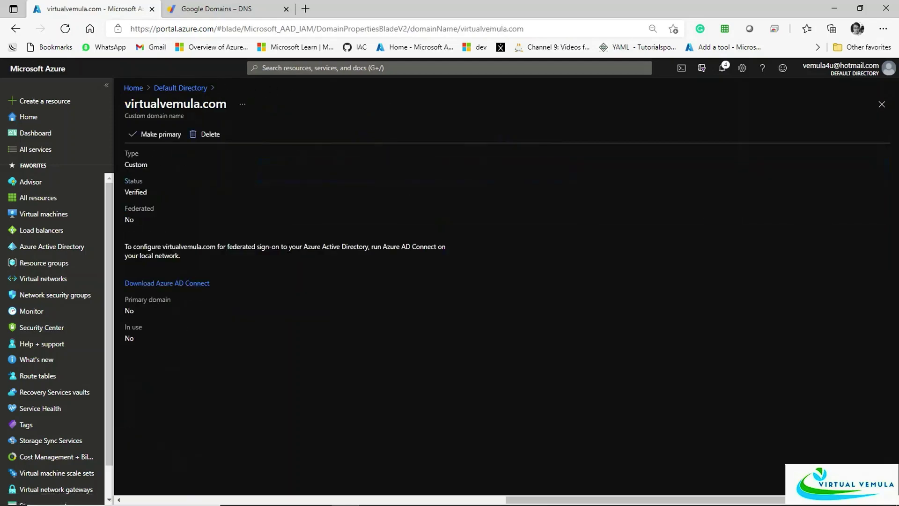
pyautogui.click(149, 136)
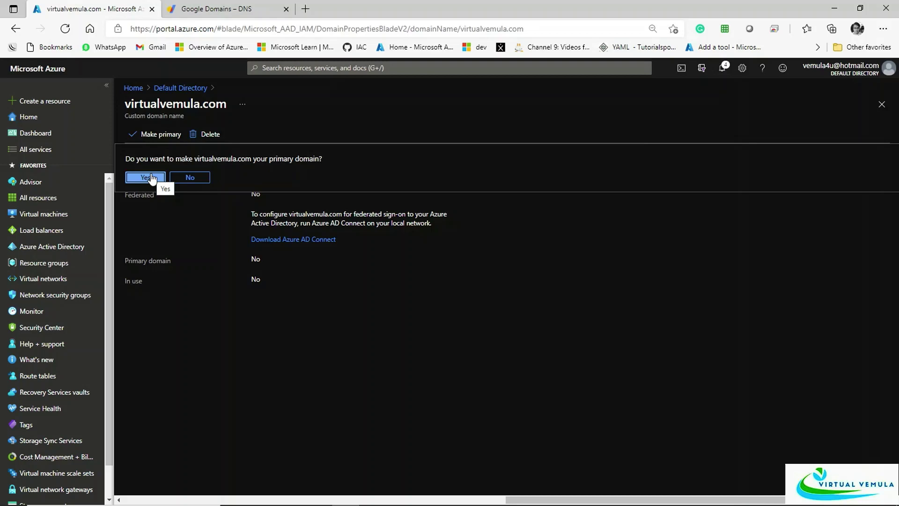
pyautogui.click(146, 177)
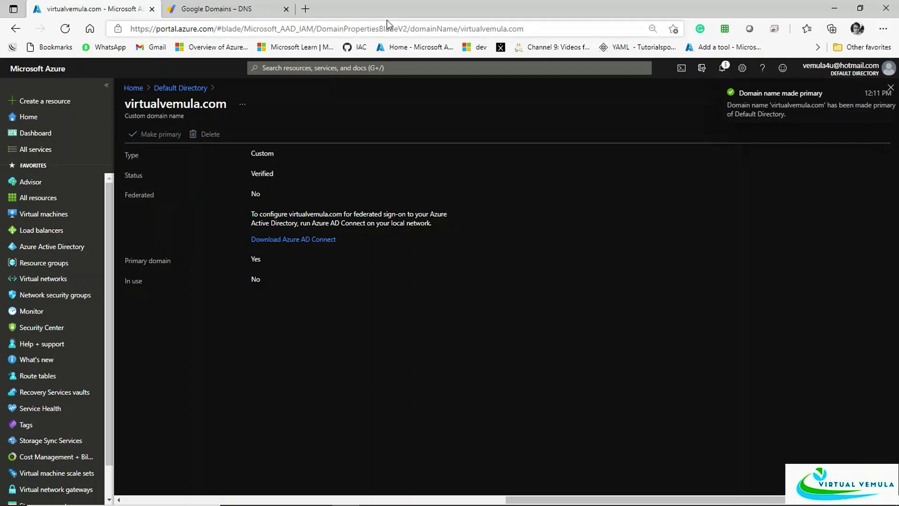
pyautogui.click(182, 89)
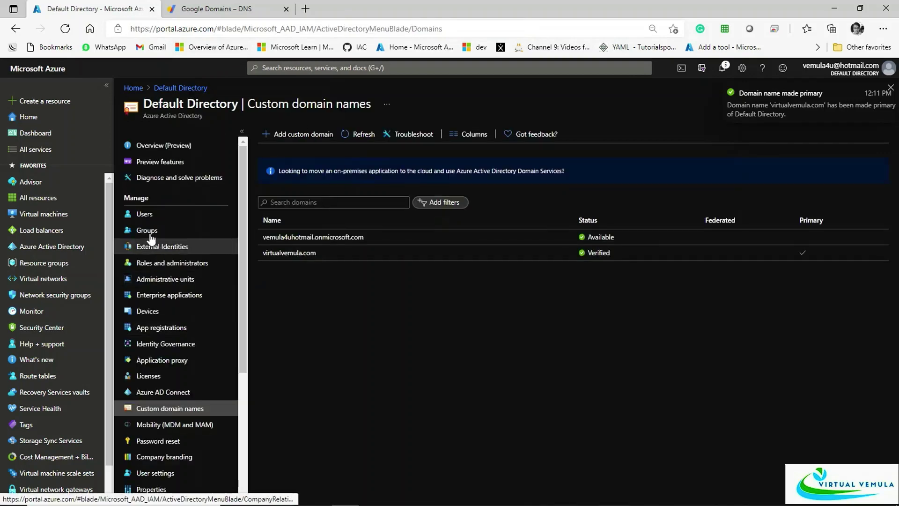
# Start a new user with user name user1 on the virtualvemula.com domain and copy it
pyautogui.click(220, 214)
pyautogui.click(283, 136)
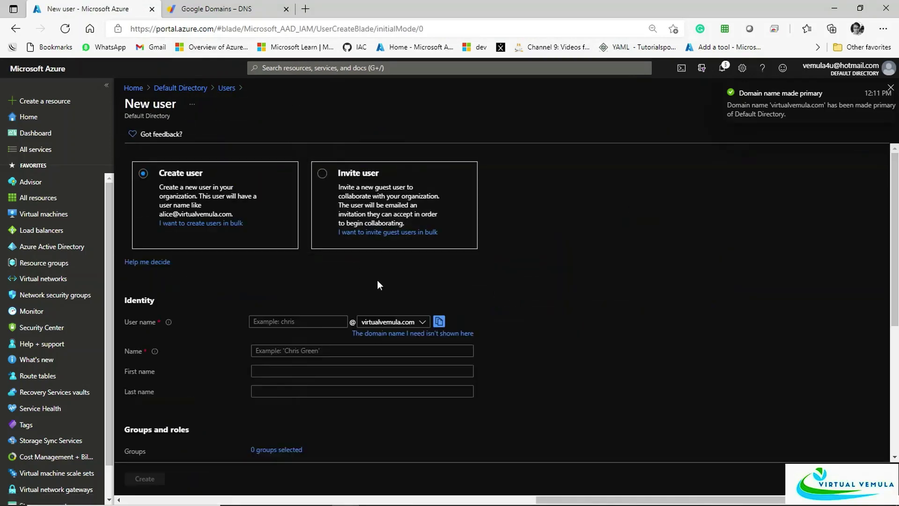
pyautogui.click(401, 325)
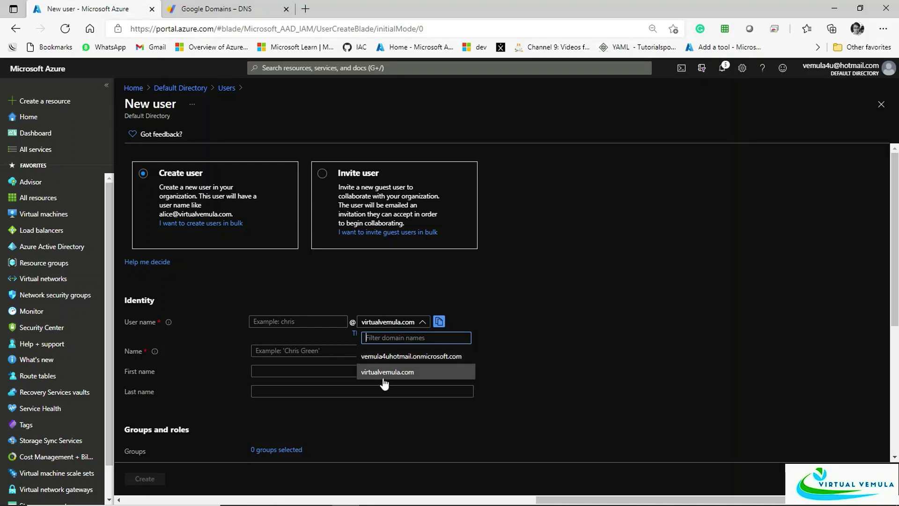
pyautogui.click(381, 375)
pyautogui.click(300, 322)
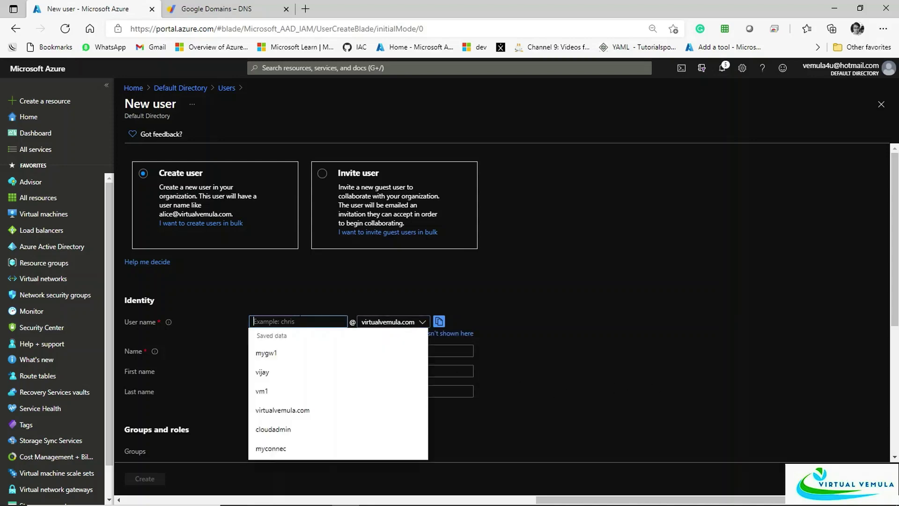
pyautogui.write('us')
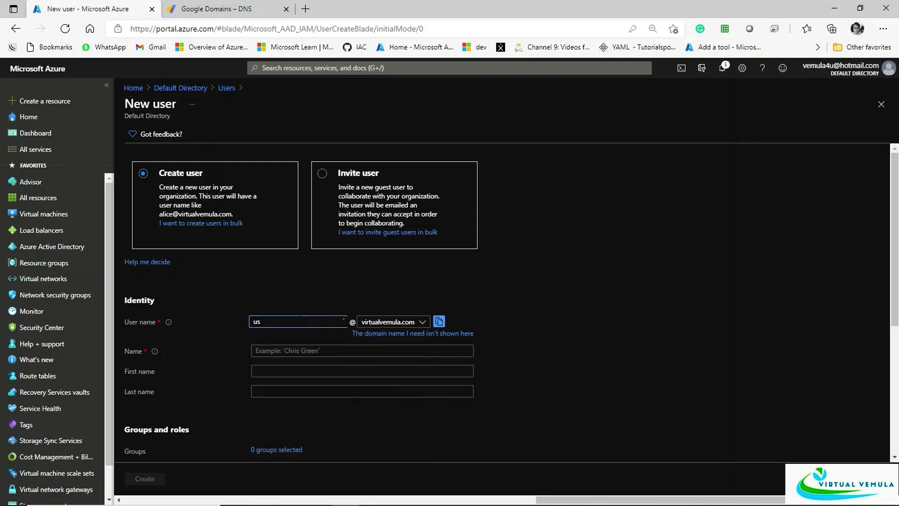
pyautogui.write('er1')
pyautogui.click(439, 321)
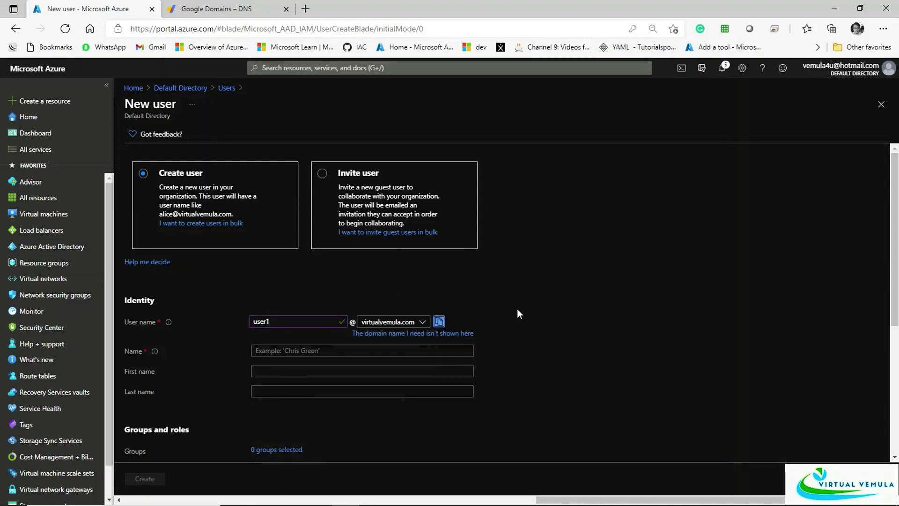
pyautogui.press('super+r')
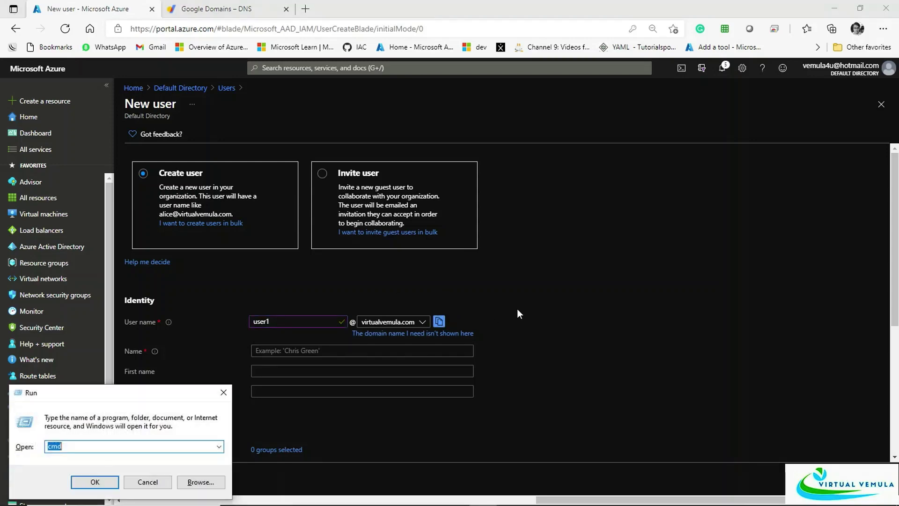
pyautogui.write('no')
pyautogui.press('Down')
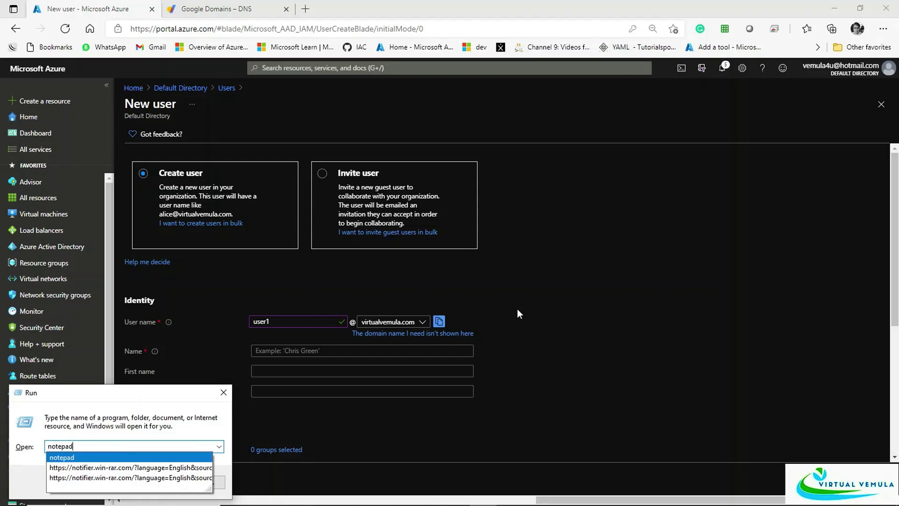
pyautogui.press('Return')
pyautogui.hotkey('ctrl', 'v')
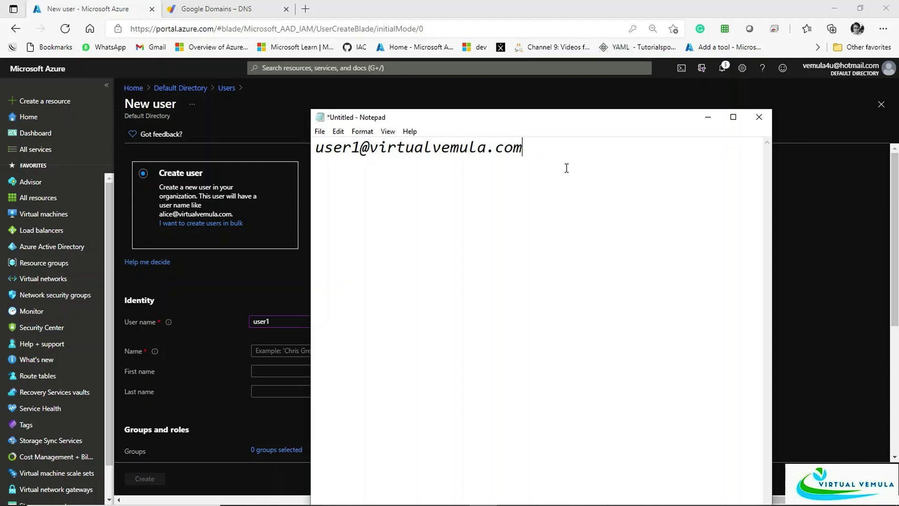
# Set the new user's display Name to user1
pyautogui.hotkey('alt', 'Tab')
pyautogui.scroll(-2, 462, 273)
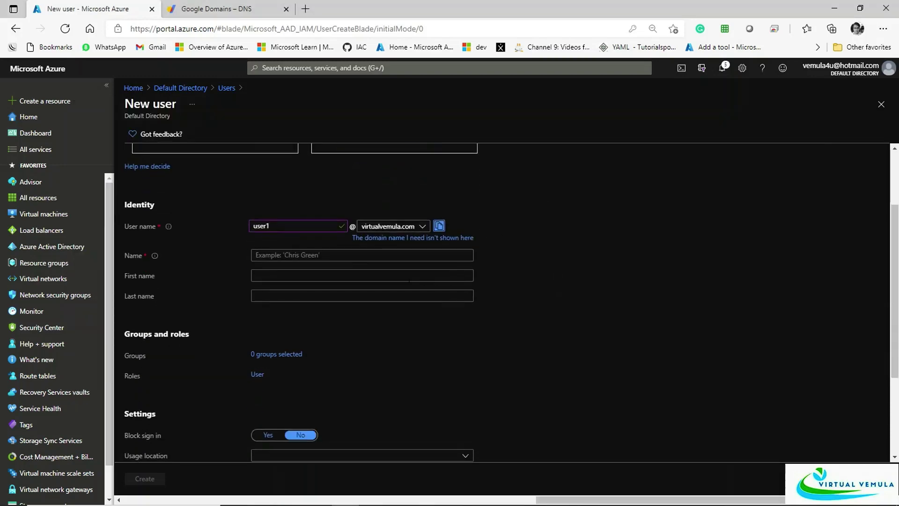
pyautogui.doubleClick(277, 227)
pyautogui.hotkey('ctrl', 'c')
pyautogui.click(289, 255)
pyautogui.hotkey('ctrl', 'v')
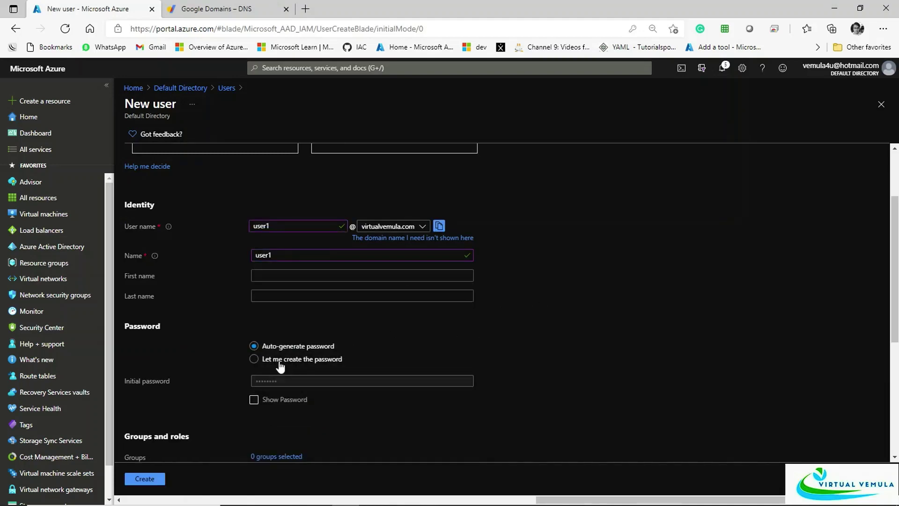
# Save the generated initial password to Notepad and create the user
pyautogui.click(467, 381)
pyautogui.hotkey('alt', 'Tab')
pyautogui.press('Return')
pyautogui.hotkey('ctrl', 'v')
pyautogui.hotkey('alt', 'Tab')
pyautogui.scroll(-5, 226, 326)
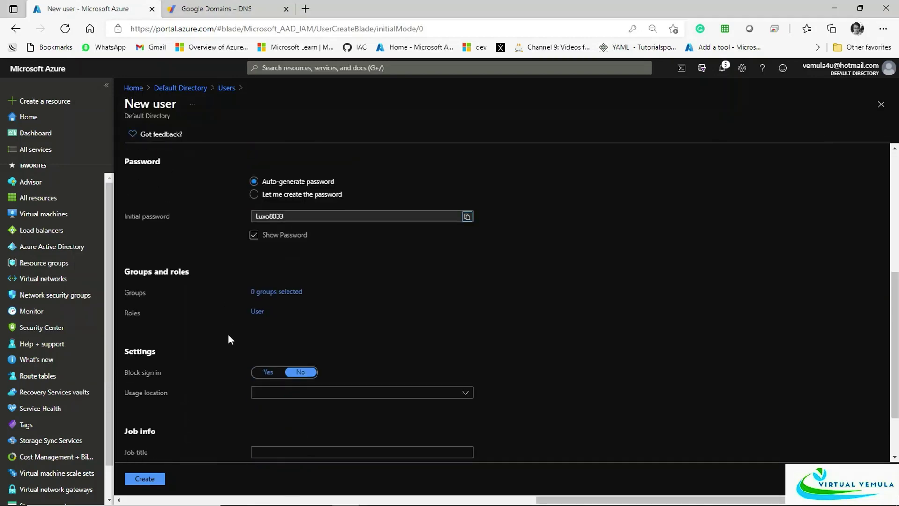
pyautogui.click(159, 478)
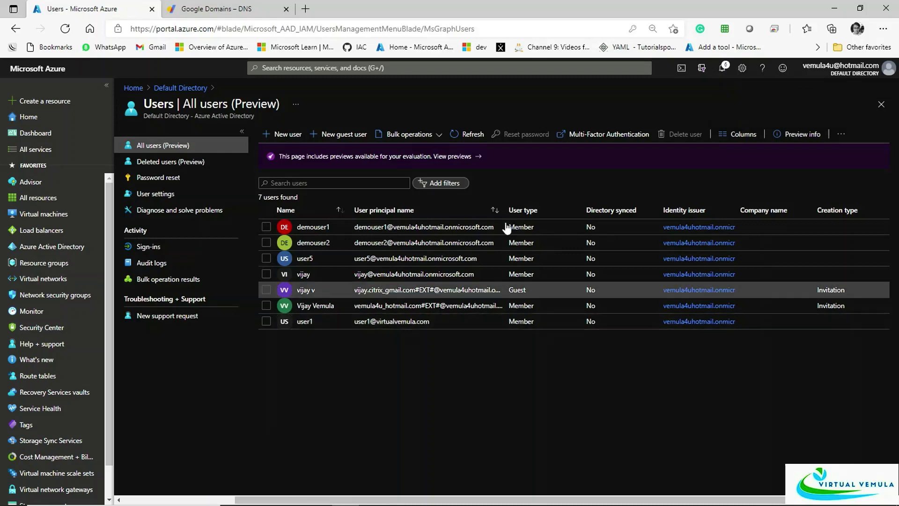
# Open an InPrivate browser window on the Azure portal sign-in page
pyautogui.click(883, 29)
pyautogui.click(787, 85)
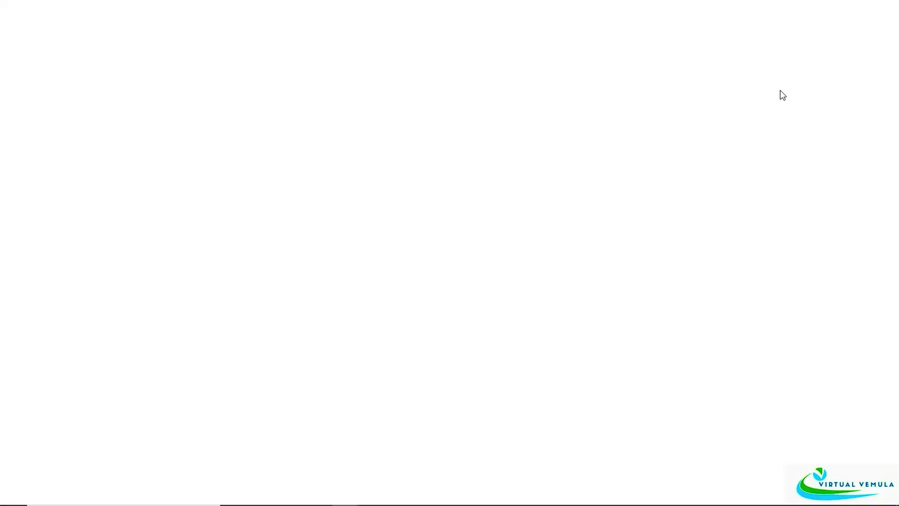
pyautogui.click(408, 47)
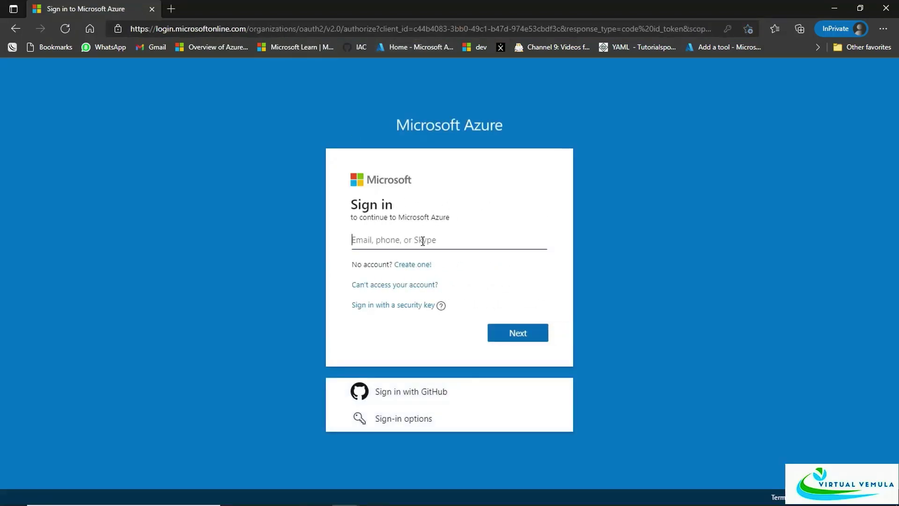
pyautogui.hotkey('alt', 'Tab')
pyautogui.moveTo(530, 143); pyautogui.dragTo(315, 147)
pyautogui.hotkey('ctrl', 'c')
pyautogui.hotkey('alt', 'Tab')
pyautogui.click(378, 240)
pyautogui.hotkey('ctrl', 'v')
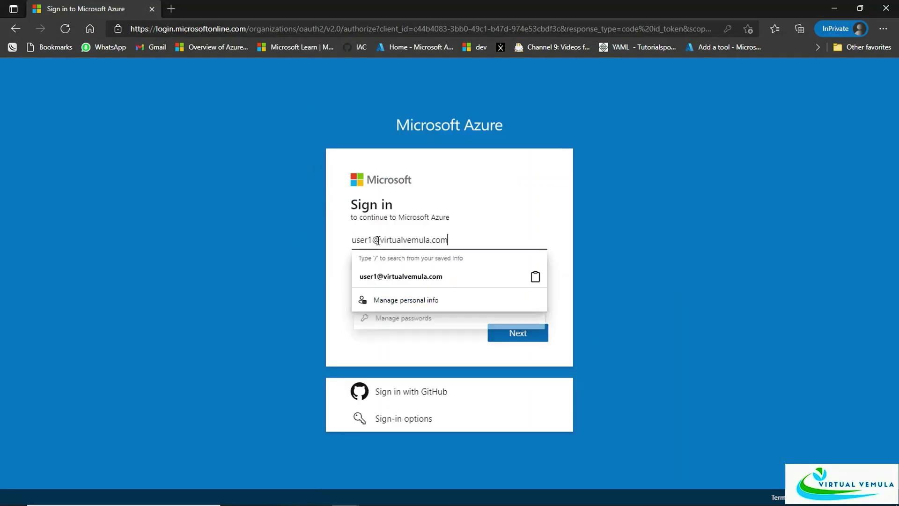
pyautogui.click(518, 333)
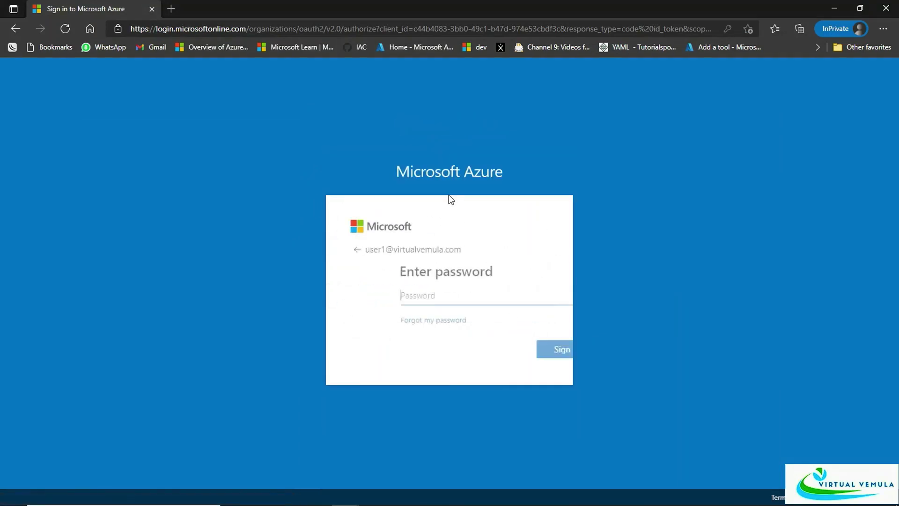
# Sign in with the initial password copied from Notepad
pyautogui.hotkey('alt', 'Tab')
pyautogui.doubleClick(373, 166)
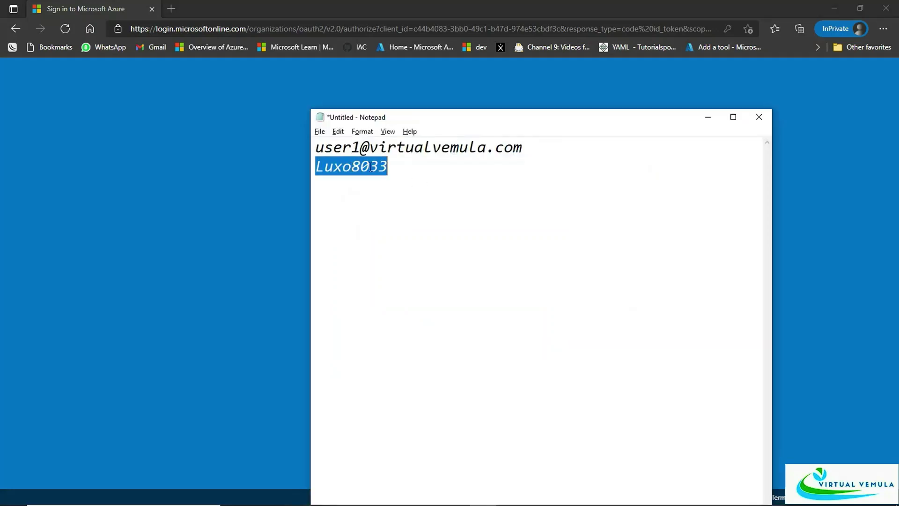
pyautogui.hotkey('alt', 'Tab')
pyautogui.click(396, 290)
pyautogui.hotkey('ctrl', 'v')
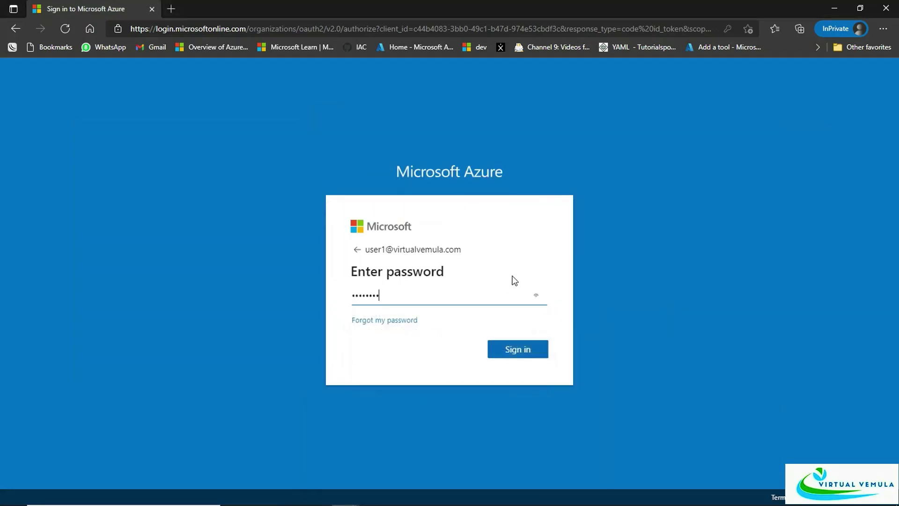
pyautogui.click(517, 352)
# Replace the initial password with a new one and choose to stay signed in
pyautogui.click(436, 298)
pyautogui.hotkey('ctrl', 'v')
pyautogui.click(419, 331)
pyautogui.write('**************')
pyautogui.press('Tab')
pyautogui.write('**************')
pyautogui.click(502, 390)
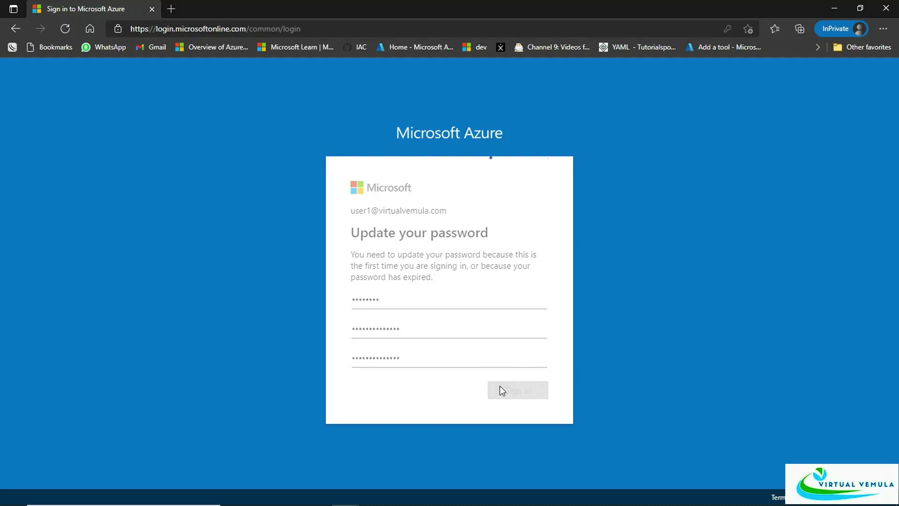
pyautogui.click(529, 361)
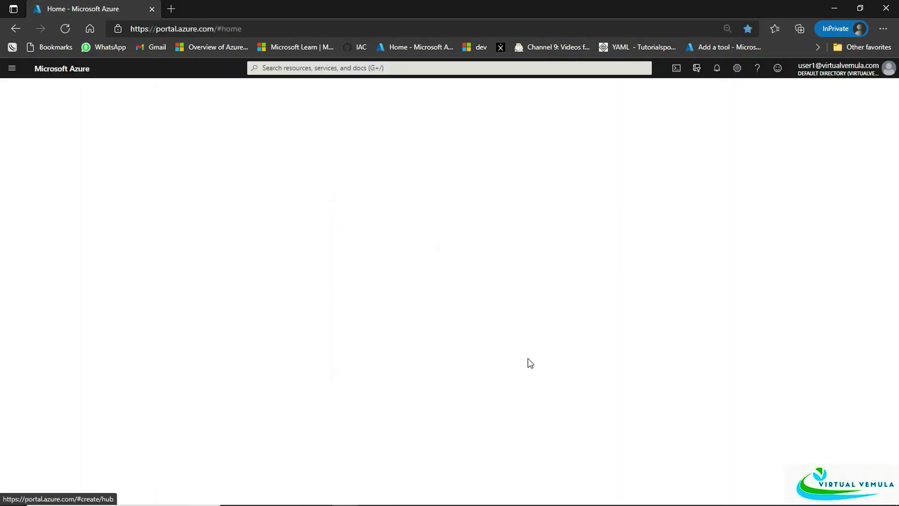